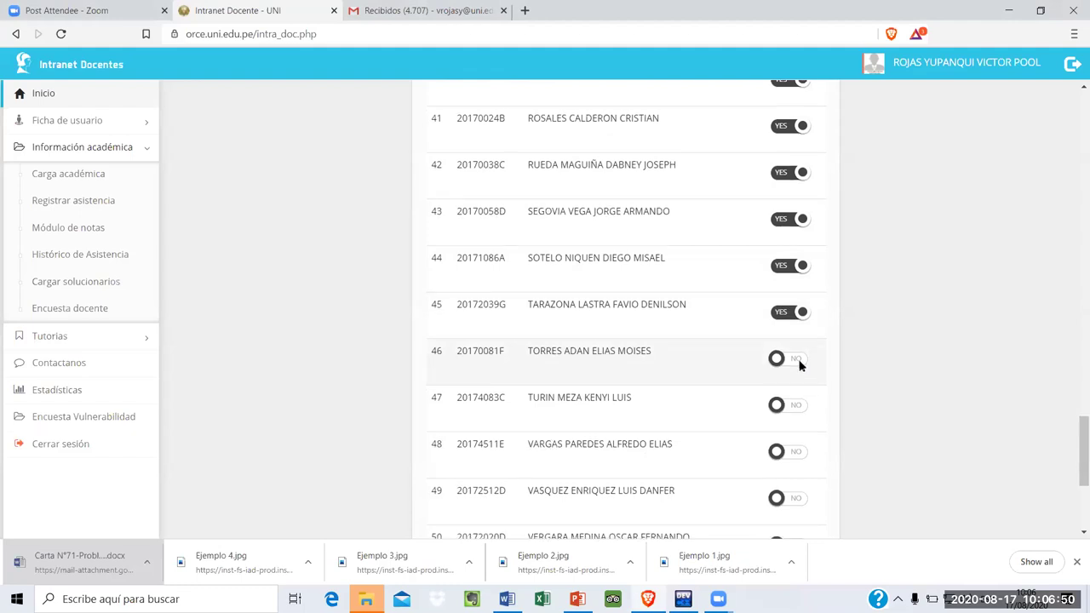
Step: Set the attendance to YES for the students in rows 46 to 49 of the class list
click(801, 291)
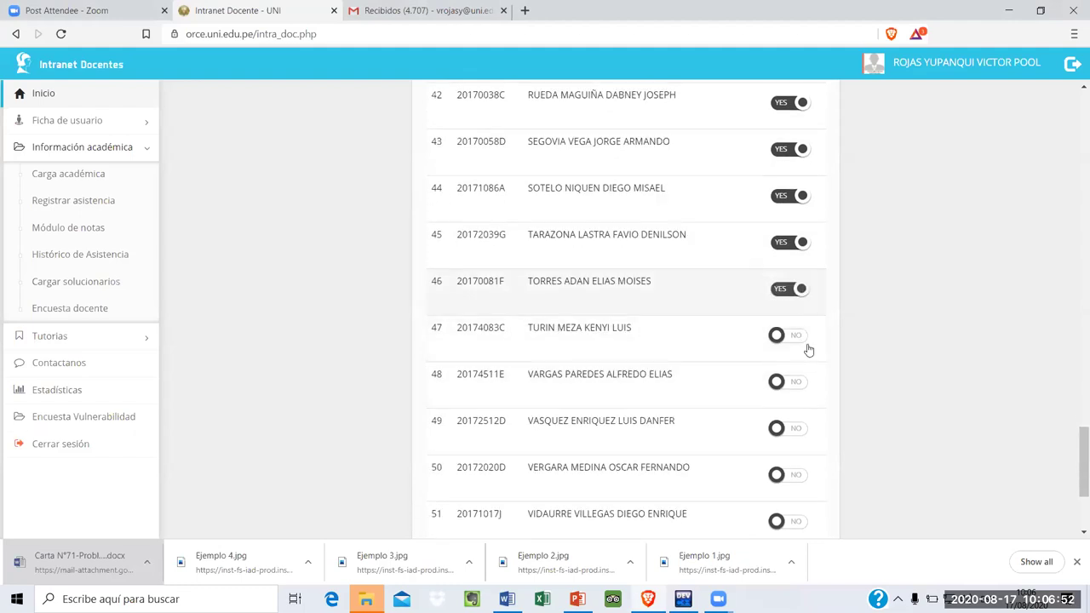
scroll(810, 346, down, 1)
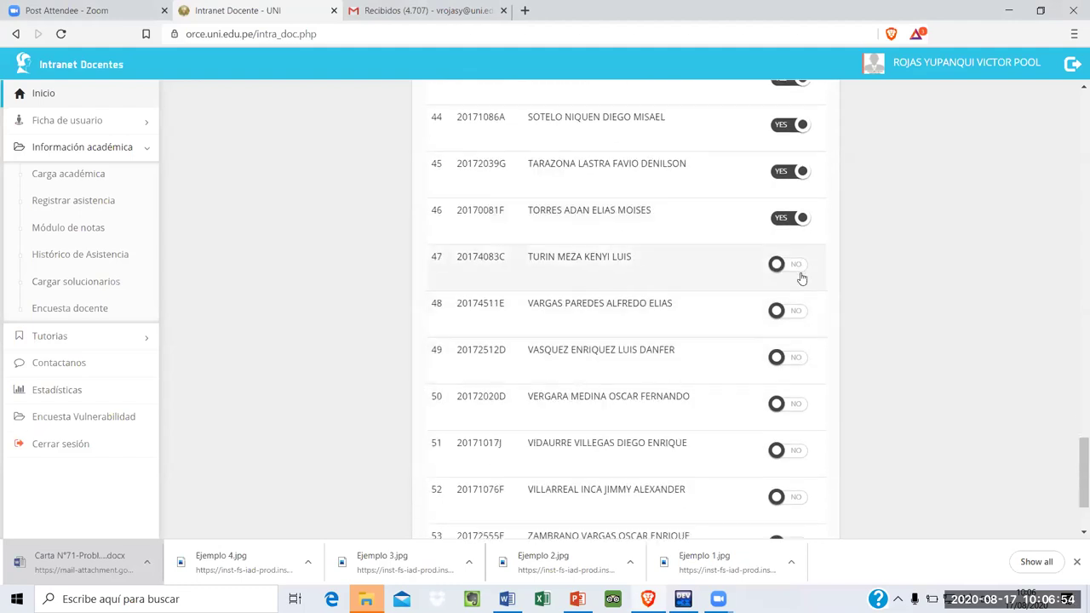
click(799, 265)
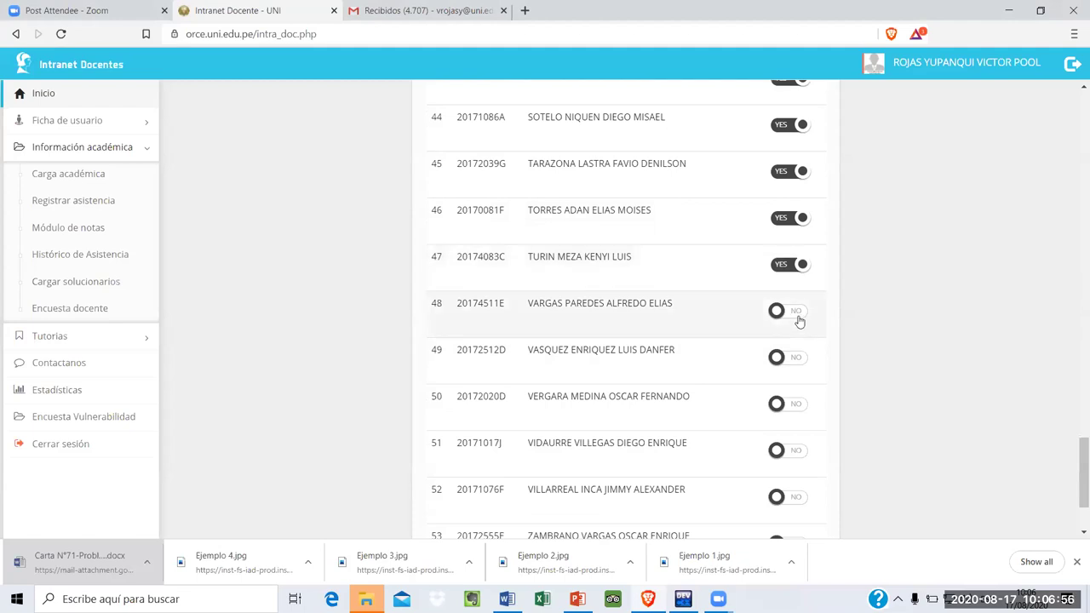
click(799, 312)
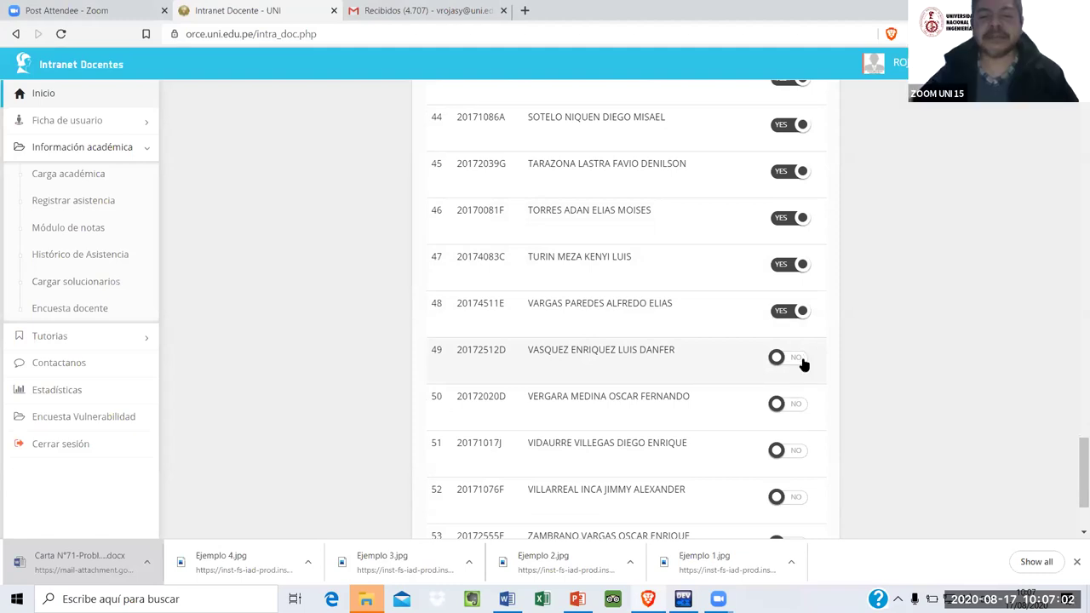
click(801, 361)
scroll(805, 358, down, 1)
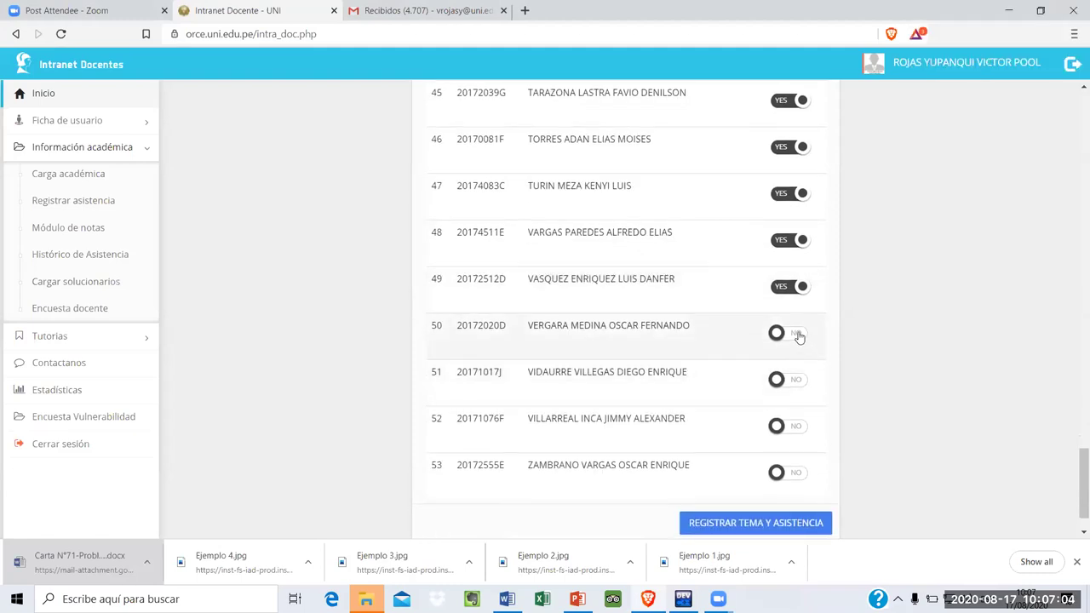
Step: Set the attendance to YES for the last four students on the list, rows 50 to 53
click(799, 335)
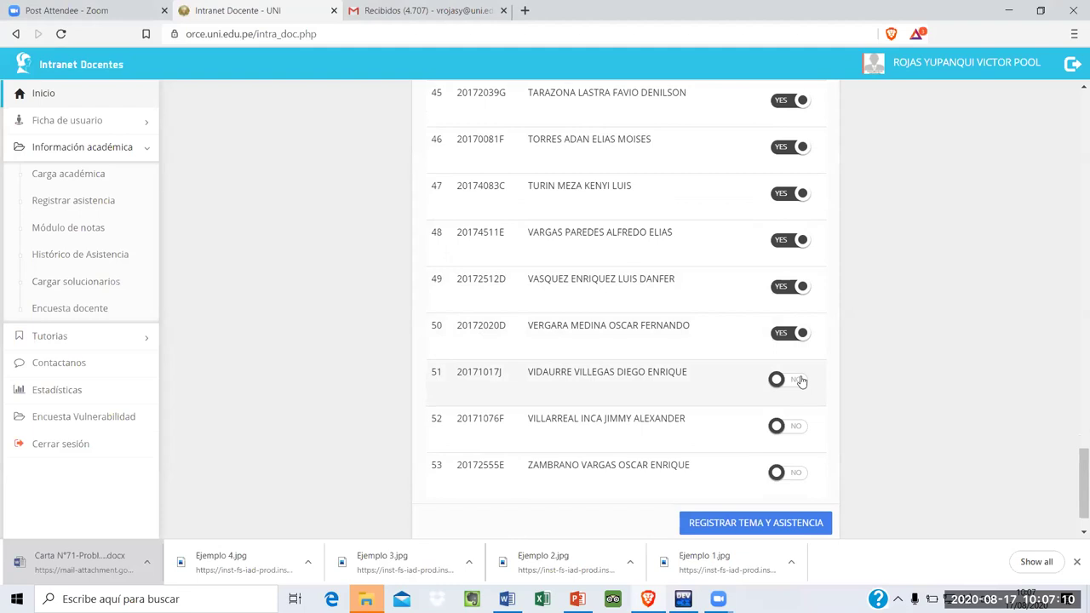
scroll(801, 381, down, 1)
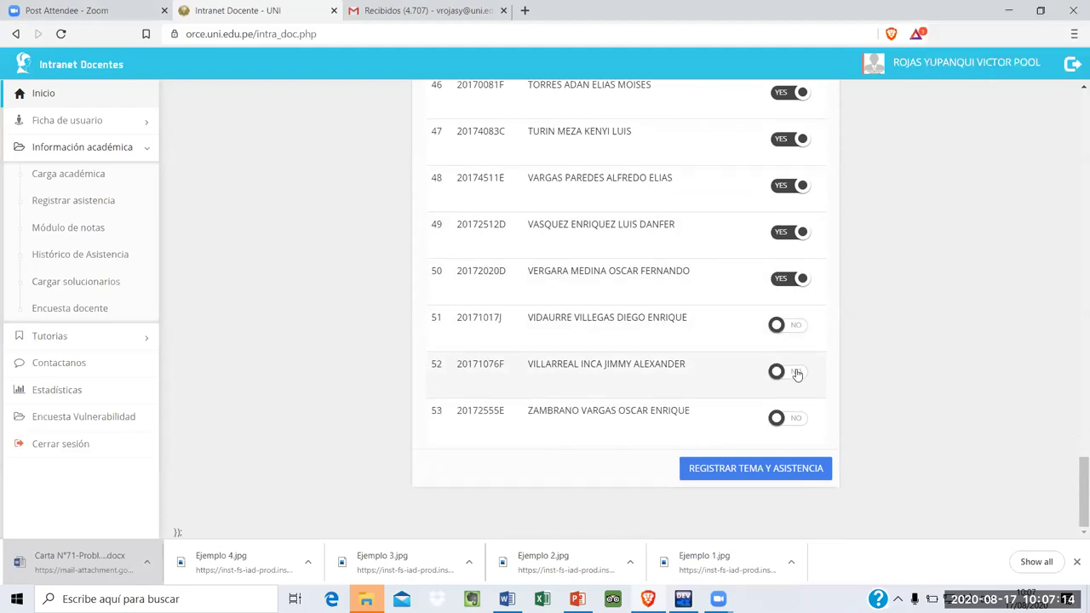
click(797, 373)
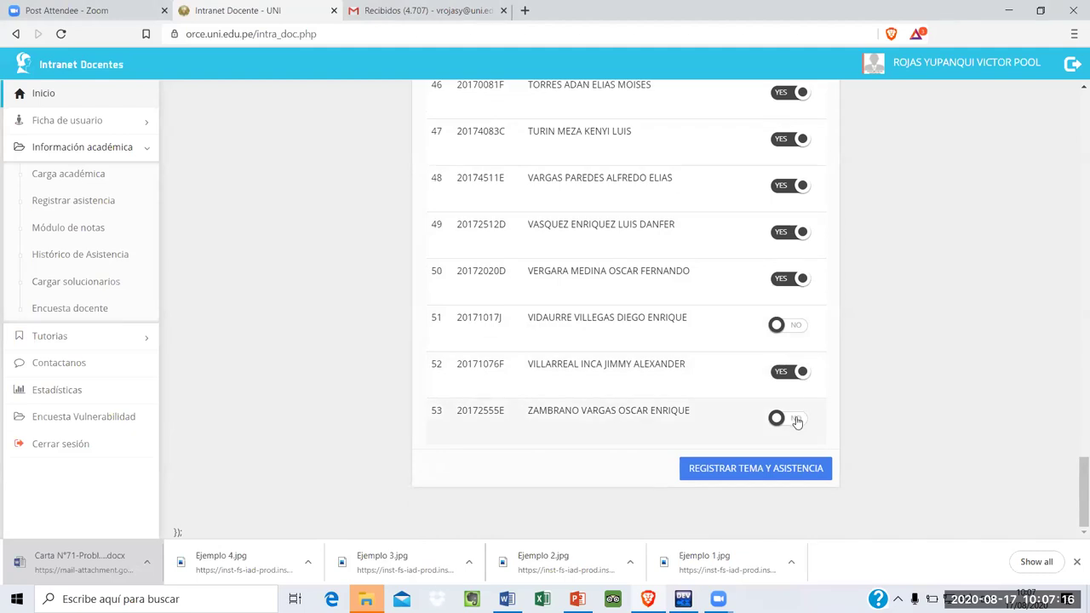
click(796, 327)
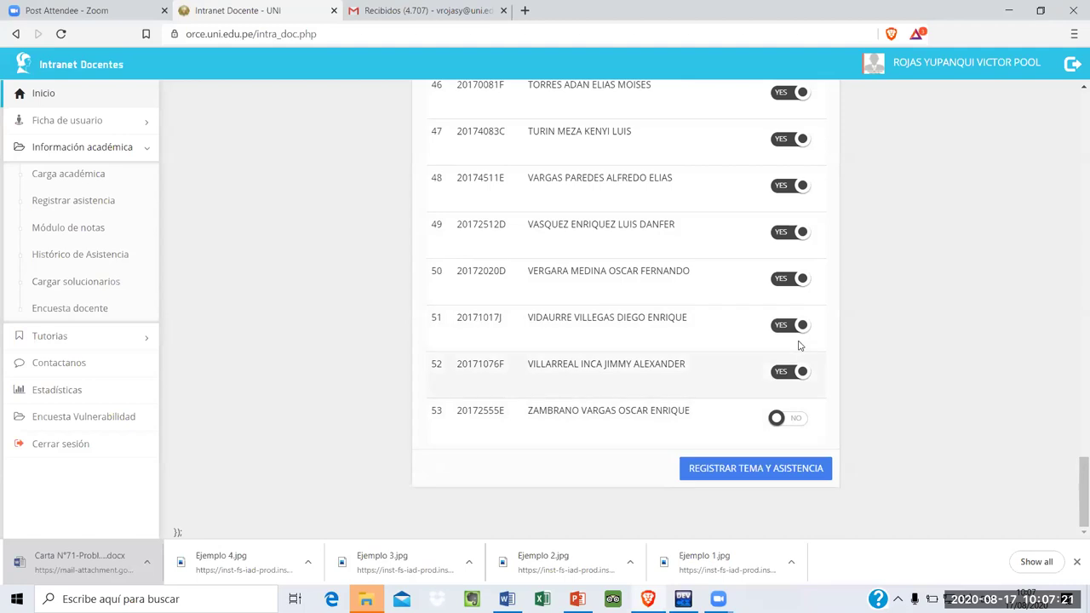
click(798, 417)
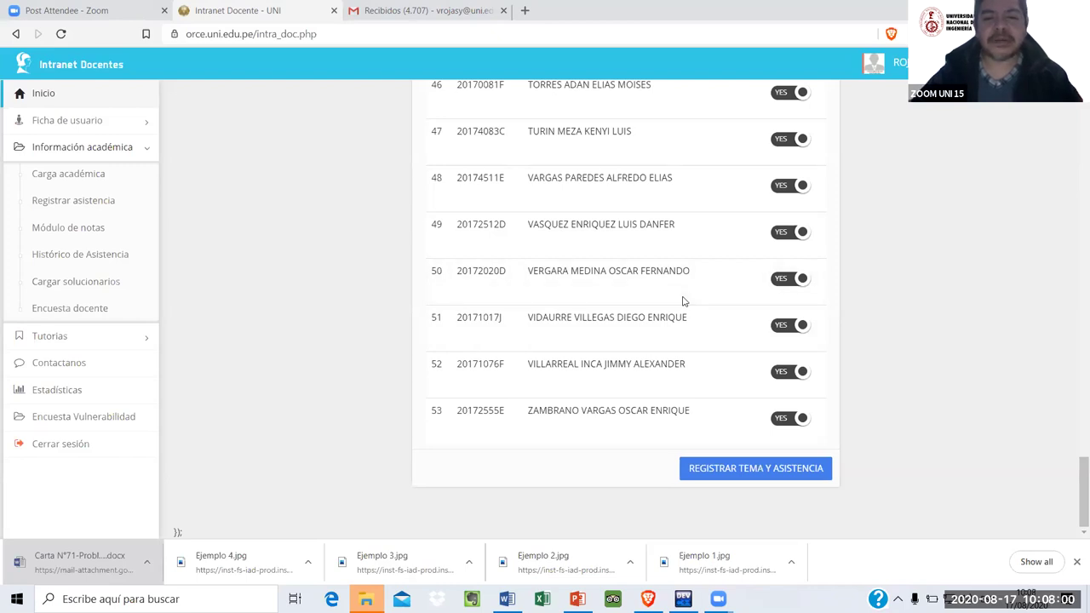
Step: Return to the start of the class list and set the attendance to YES for the students in rows 5 and 6
scroll(751, 232, up, 20)
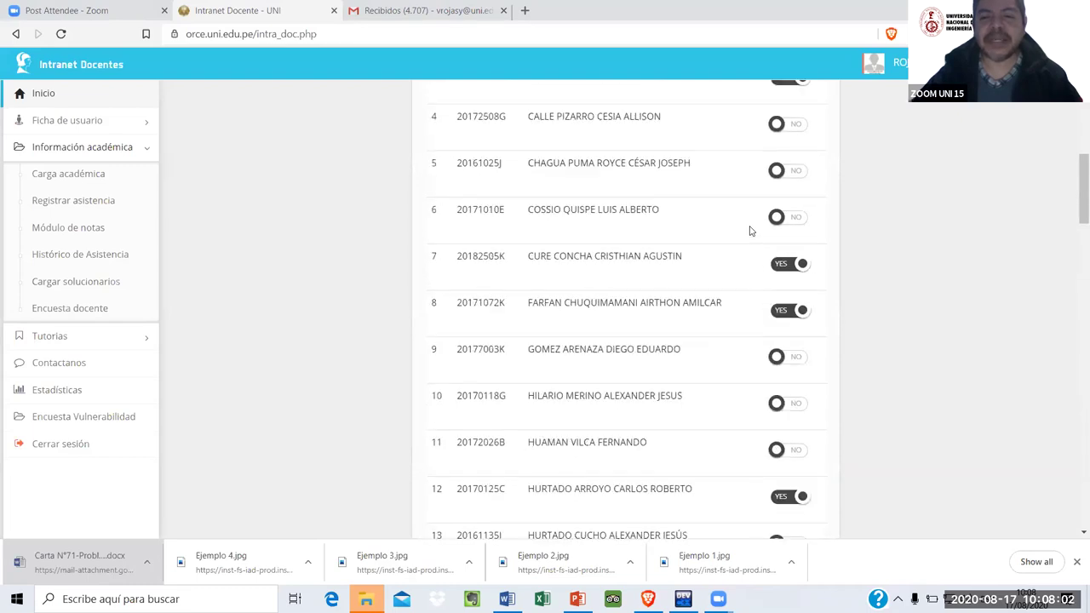
scroll(751, 231, up, 5)
scroll(755, 226, down, 2)
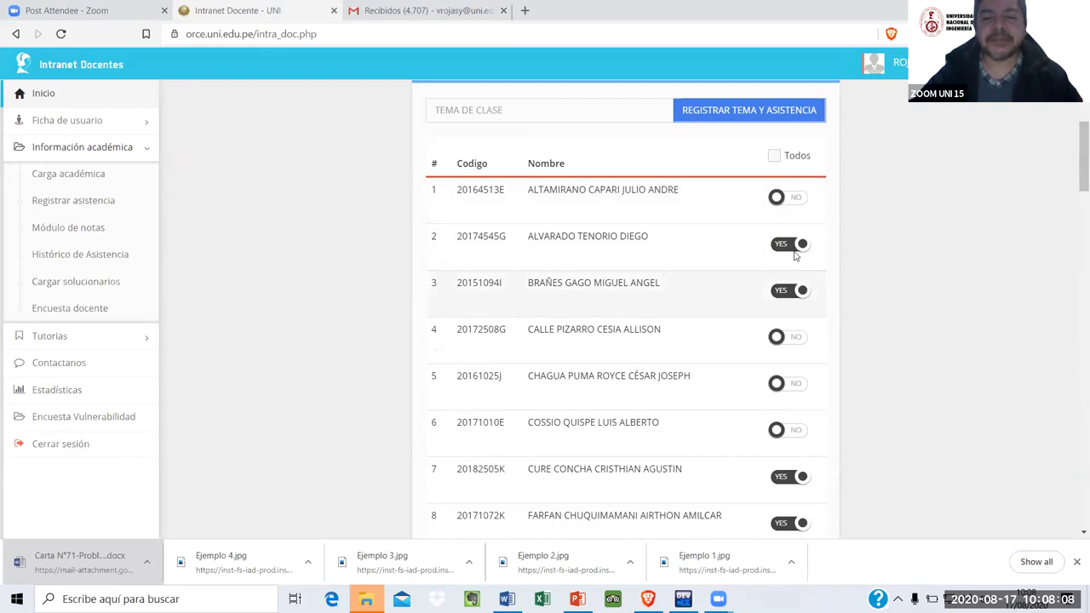
scroll(796, 294, down, 1)
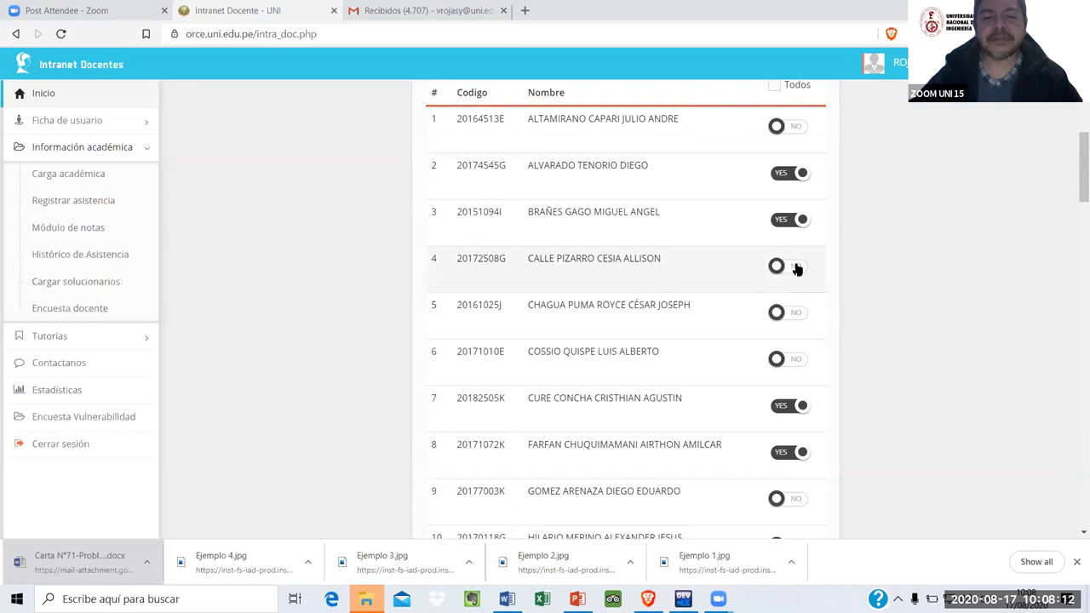
scroll(795, 268, down, 1)
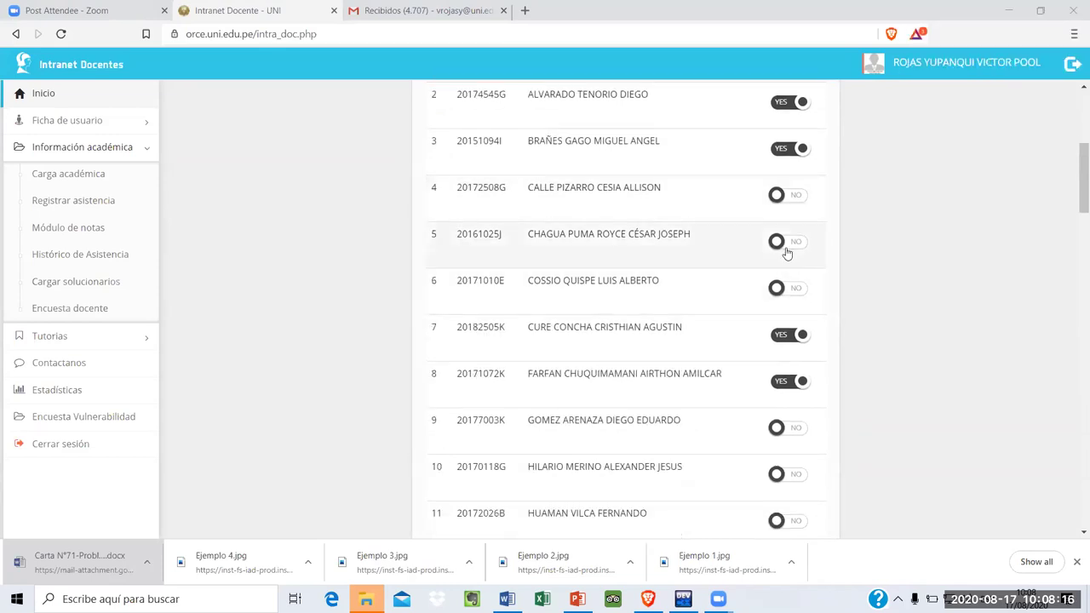
click(798, 244)
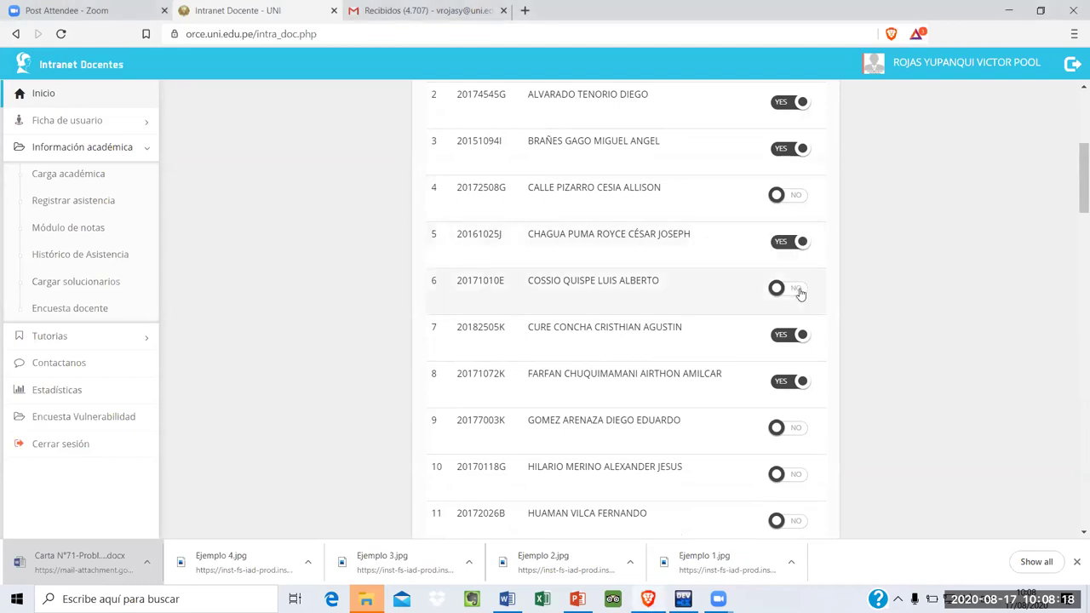
scroll(798, 292, down, 1)
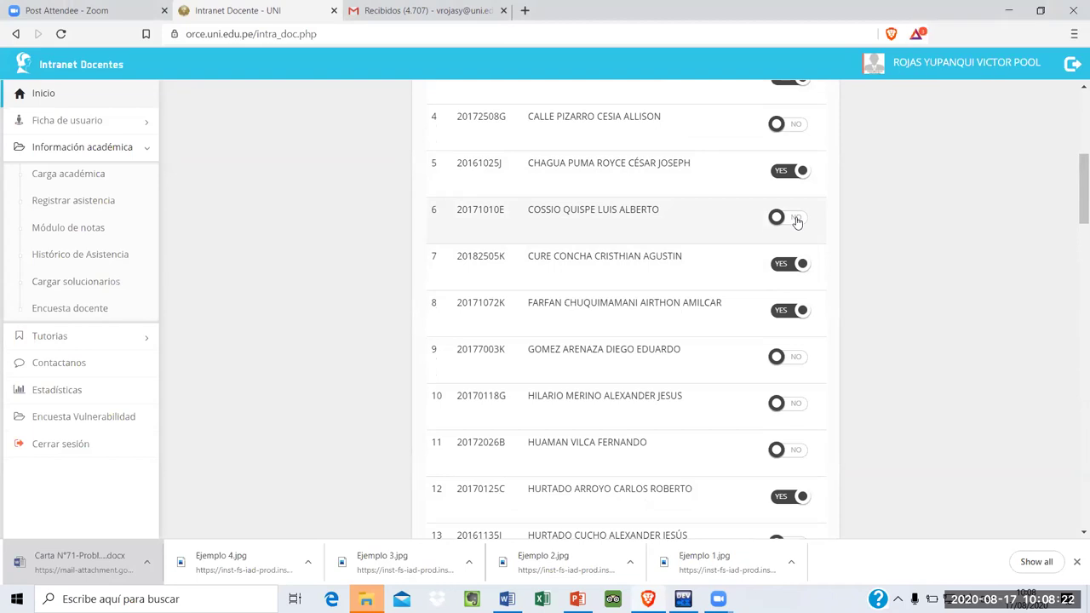
click(797, 221)
scroll(814, 287, down, 1)
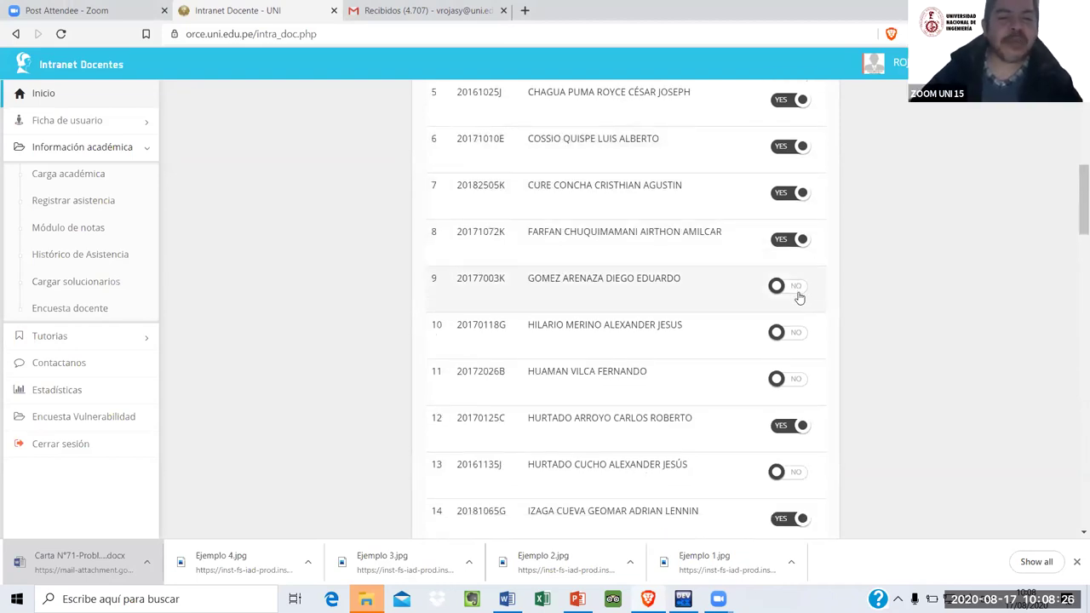
Step: Set the attendance to YES for the students in rows 9 and 11, leaving row 10 at NO
click(800, 290)
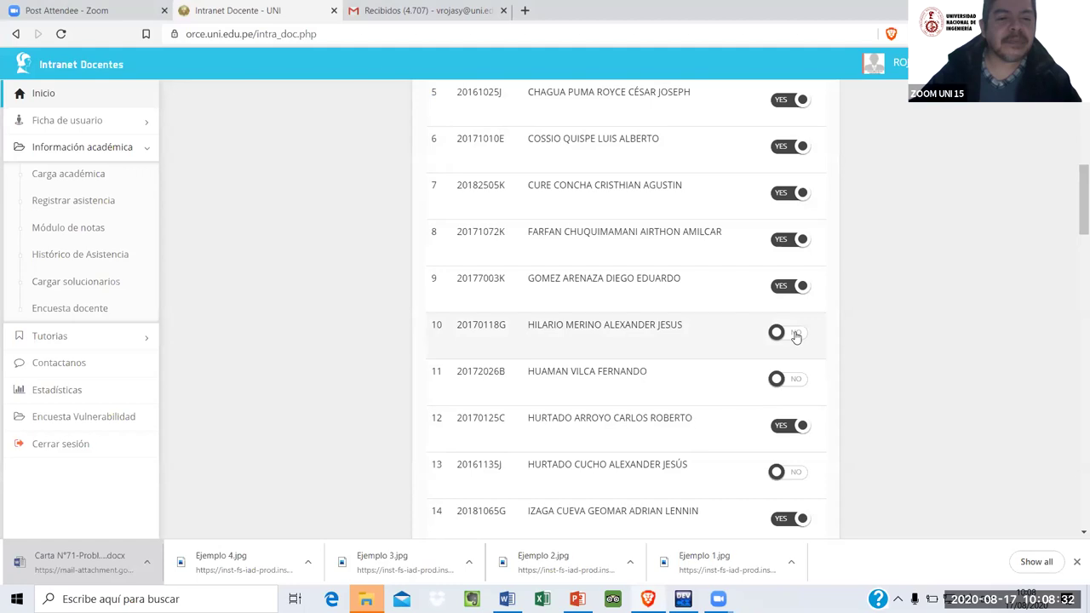
scroll(796, 336, down, 1)
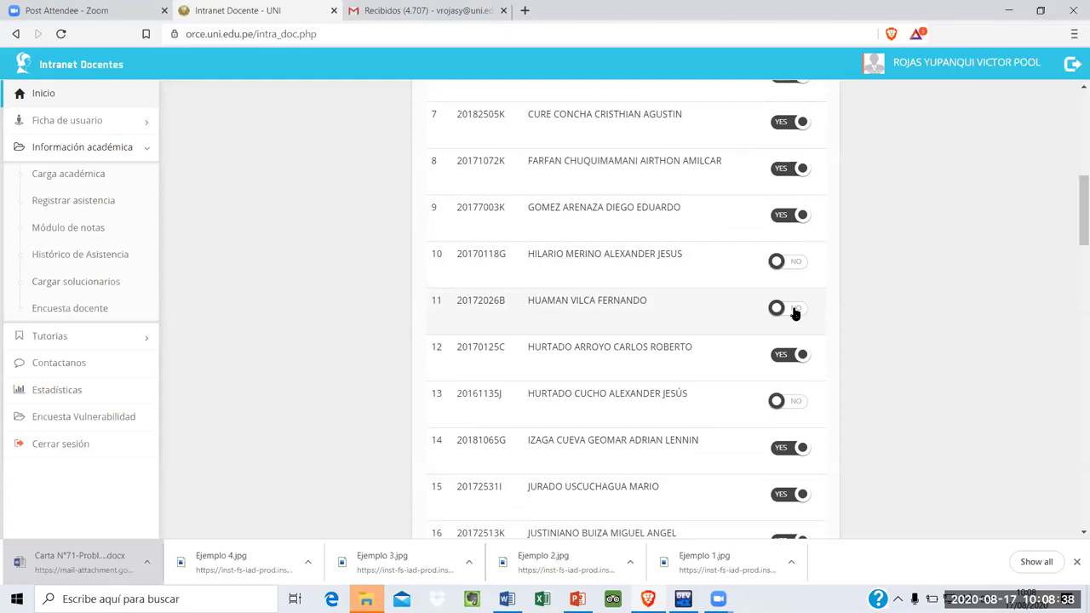
click(793, 311)
scroll(796, 324, down, 1)
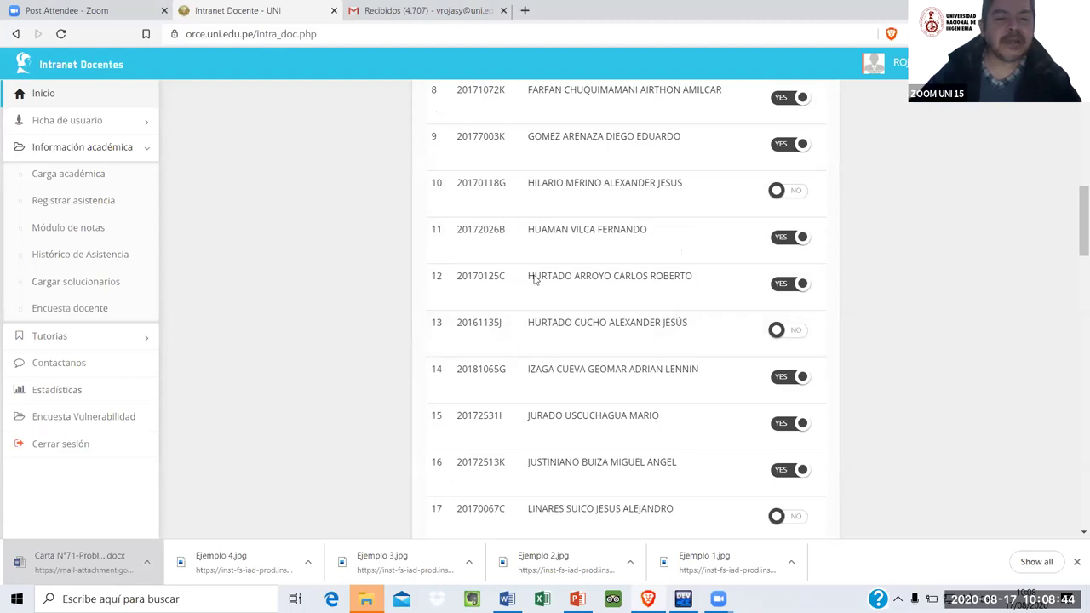
Step: Review the absent entries from row 4 onward and set the attendance to YES for the student in row 17
scroll(561, 257, up, 2)
scroll(560, 257, up, 1)
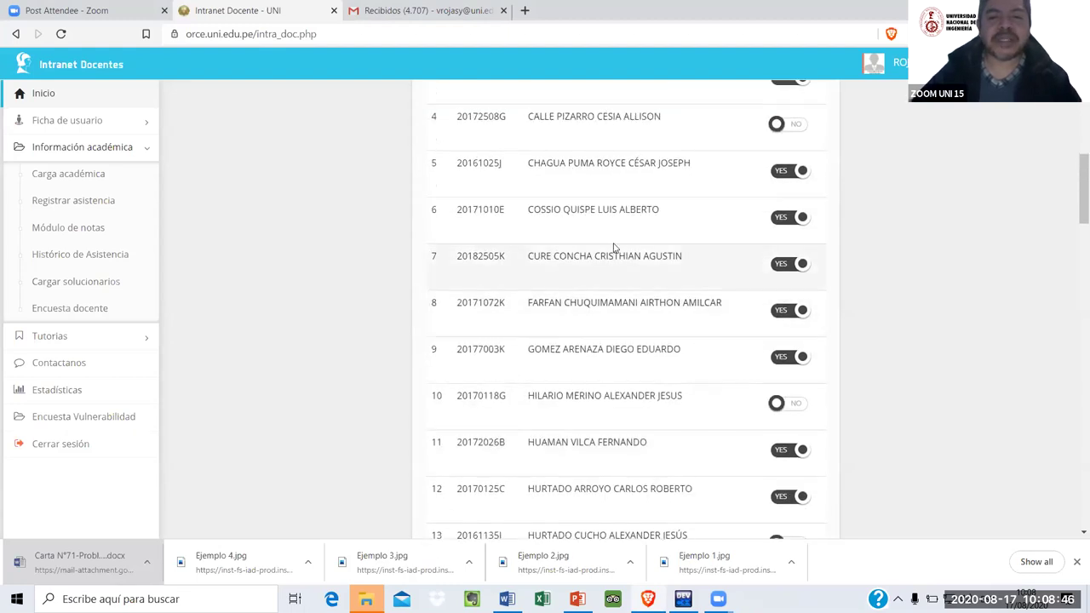
scroll(627, 295, down, 1)
scroll(626, 304, down, 3)
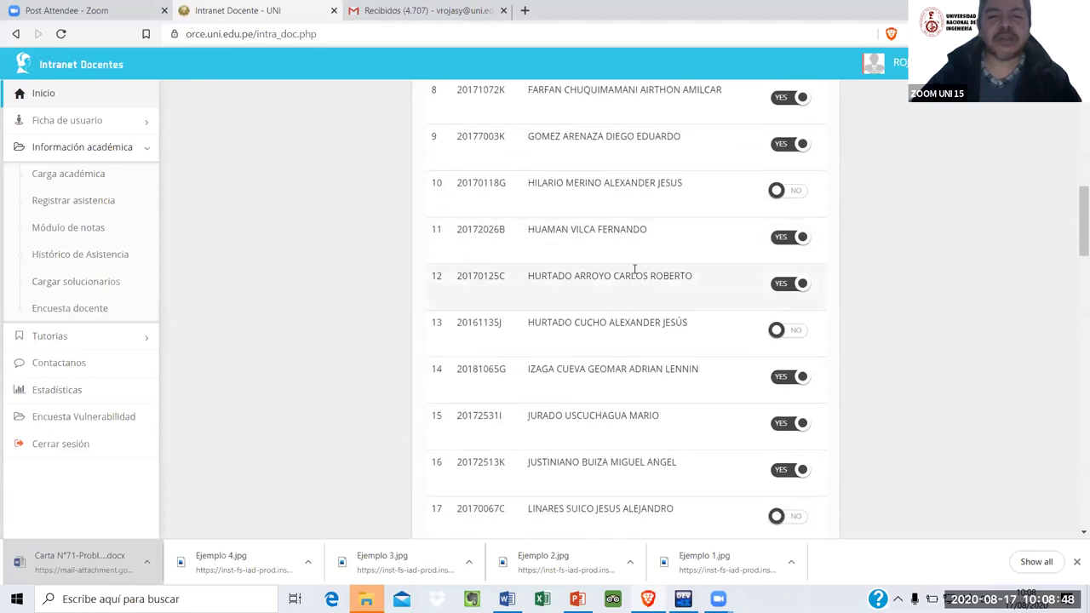
scroll(682, 291, down, 4)
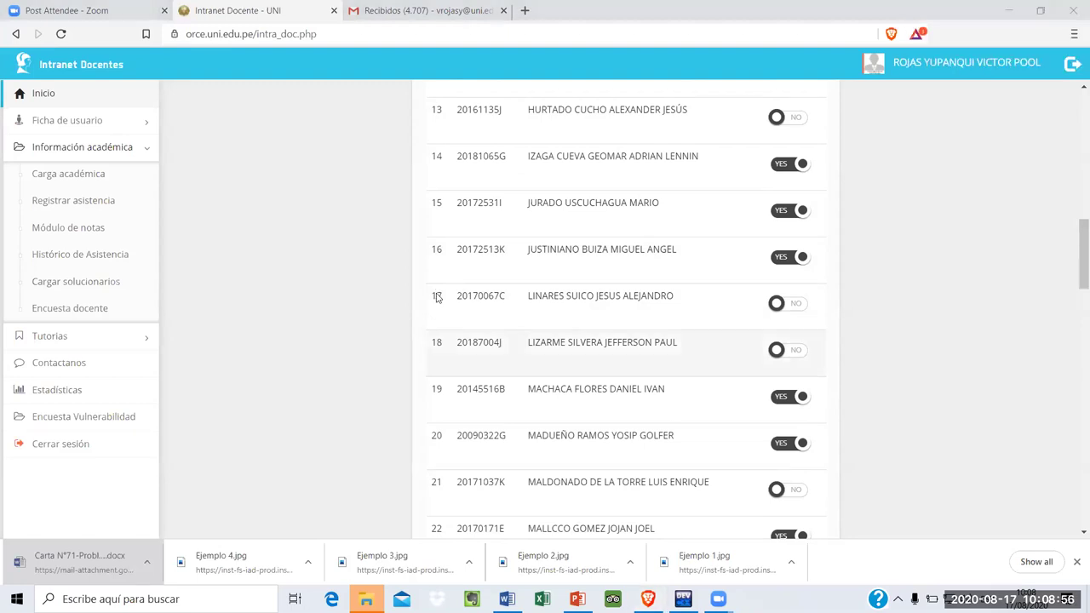
click(792, 304)
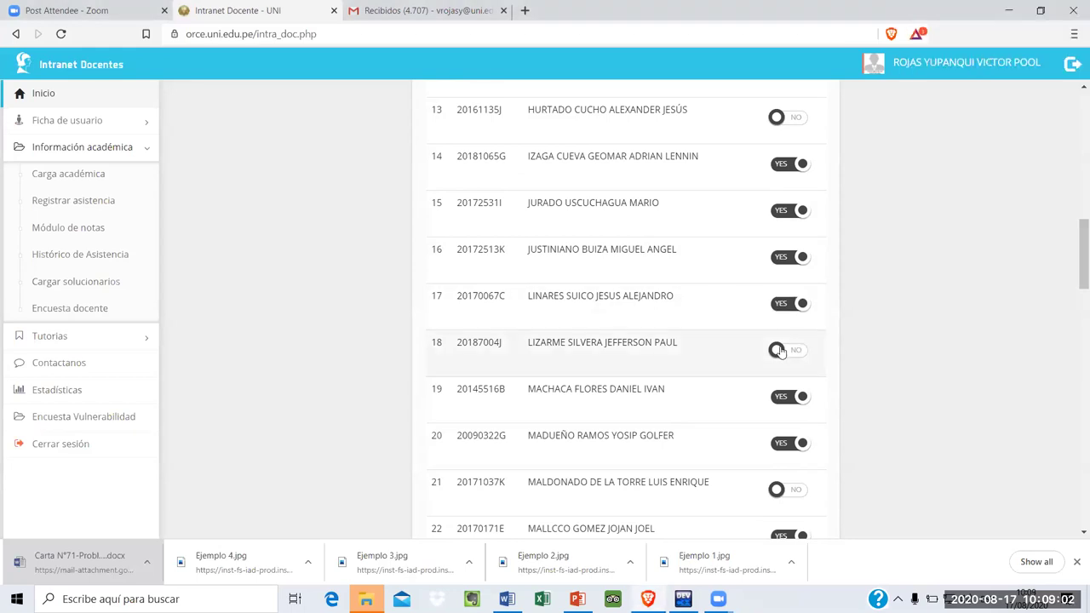
Step: Set the attendance to YES for the students in rows 21 and 25, leaving row 18 at NO
scroll(783, 351, down, 1)
scroll(784, 352, down, 1)
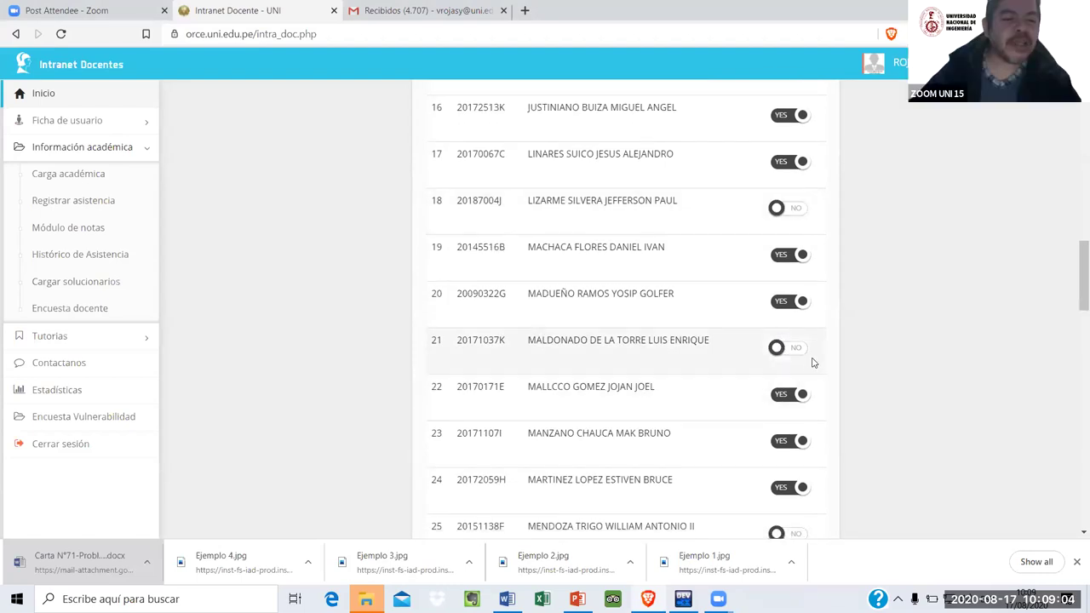
click(802, 351)
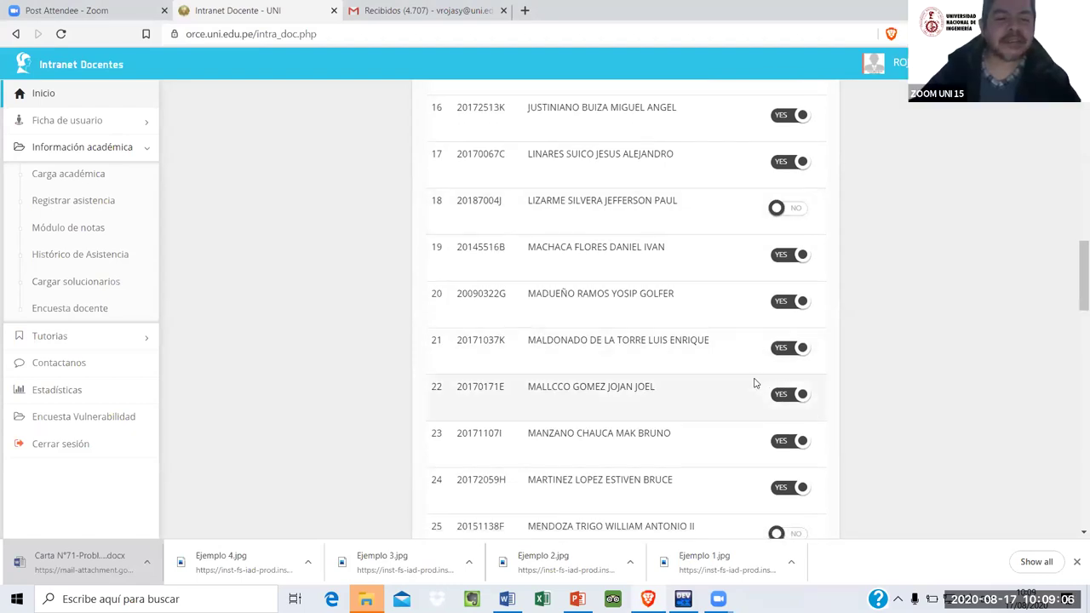
scroll(747, 382, down, 2)
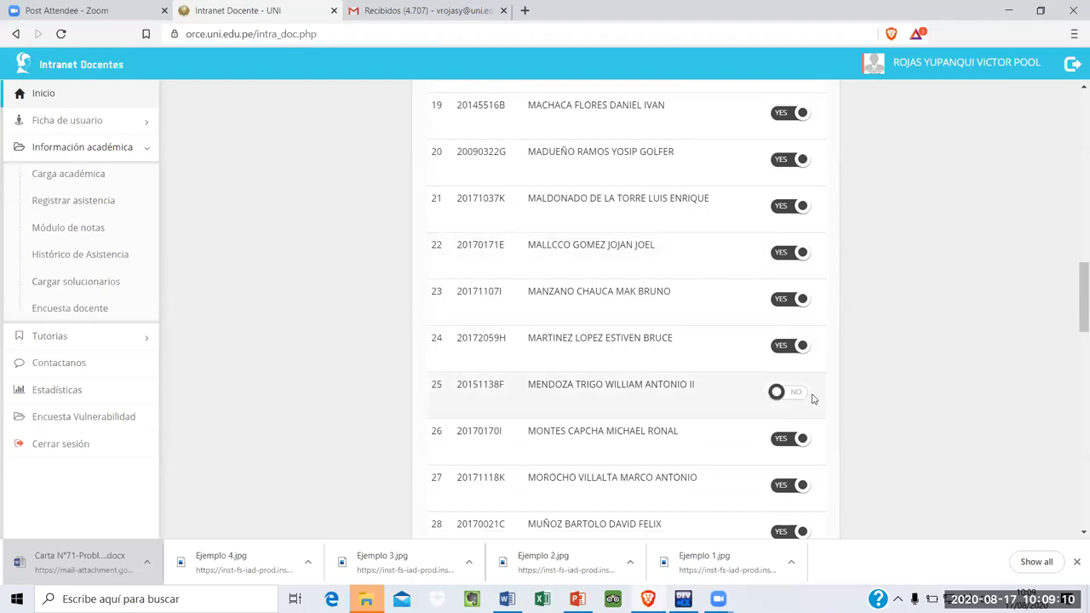
click(800, 393)
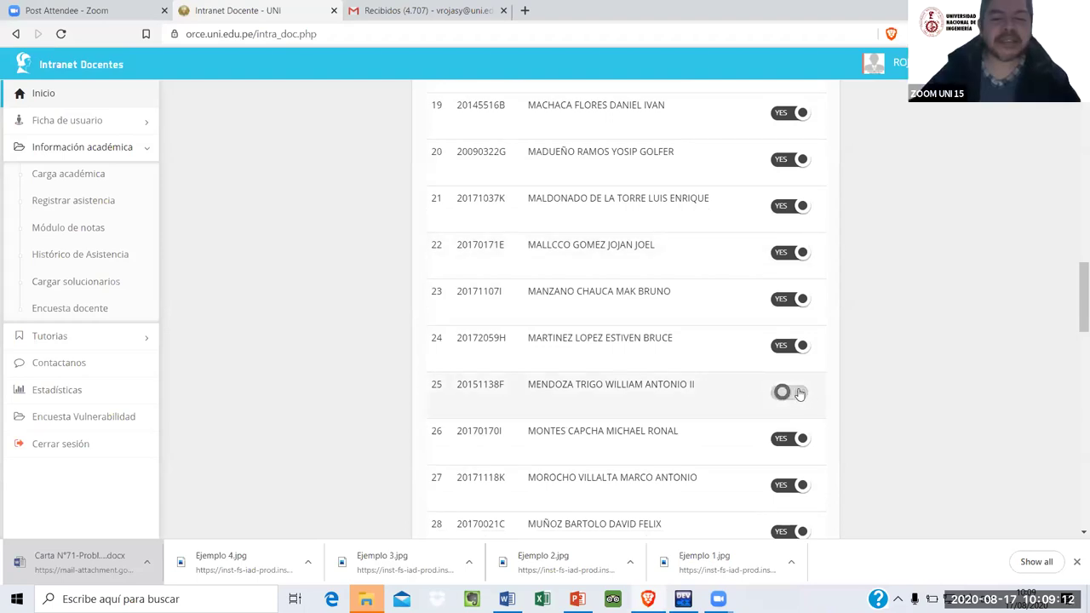
Step: Set the attendance to YES for the student in row 33, leaving row 36 at NO
scroll(749, 379, down, 5)
click(794, 344)
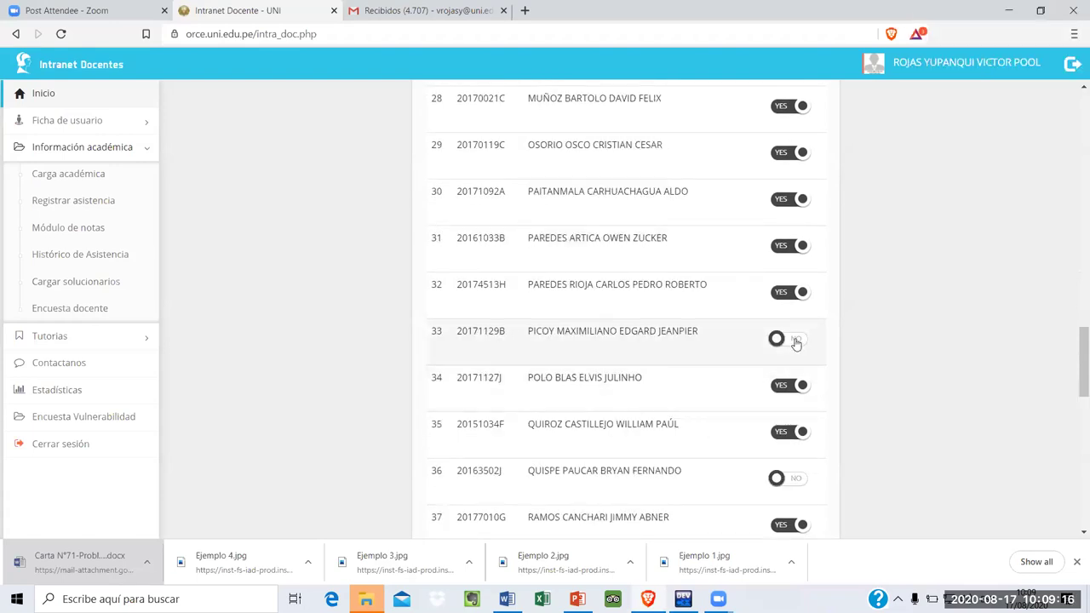
scroll(742, 394, down, 2)
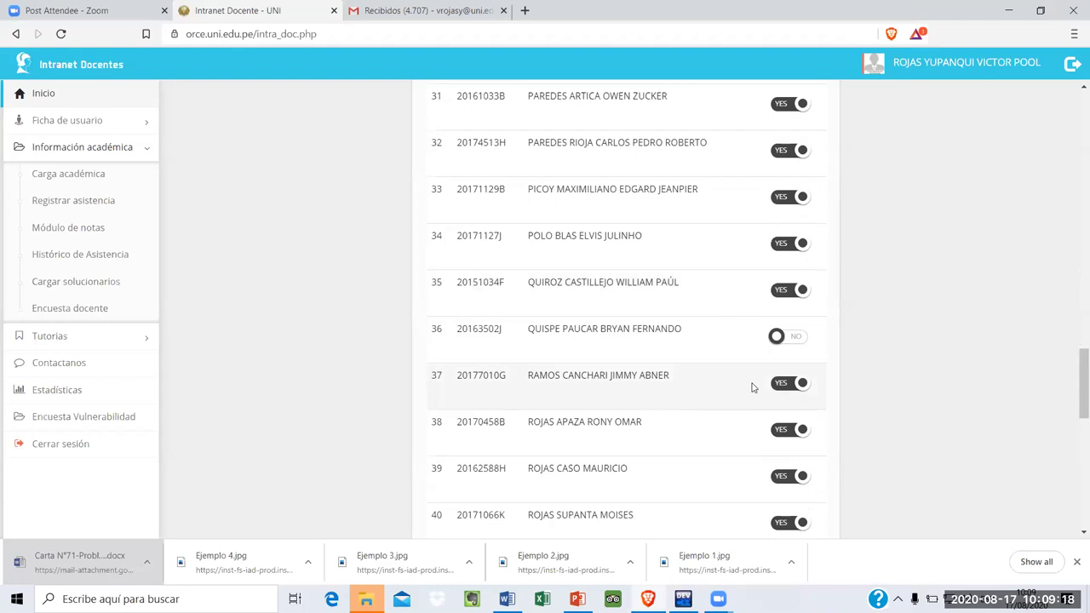
click(801, 344)
scroll(801, 344, down, 8)
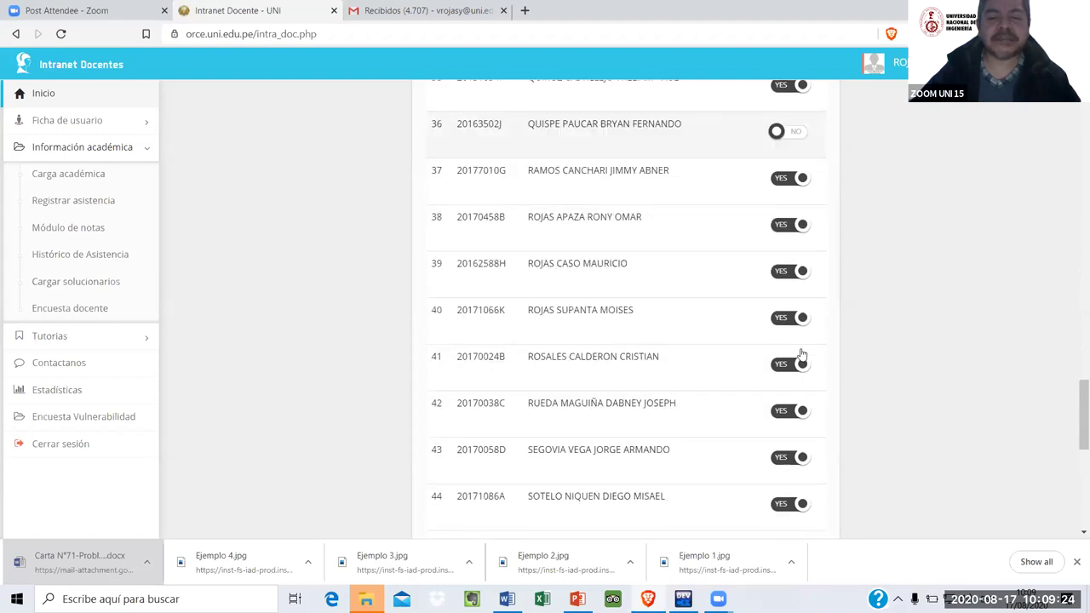
Step: Recheck the students still marked NO and set the attendance to YES for the student in row 4
scroll(800, 351, up, 13)
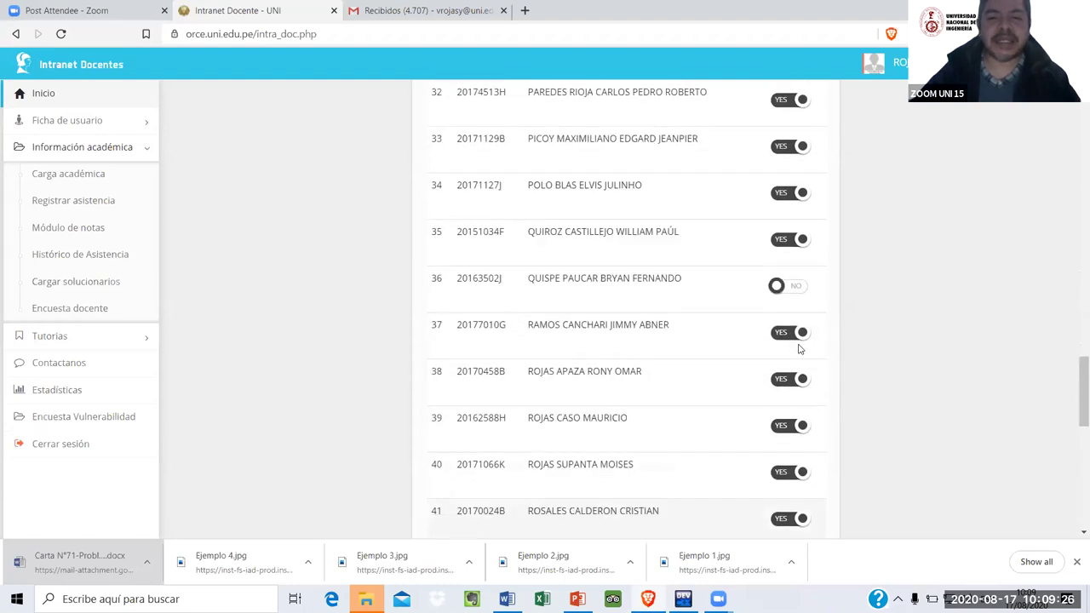
scroll(801, 349, up, 6)
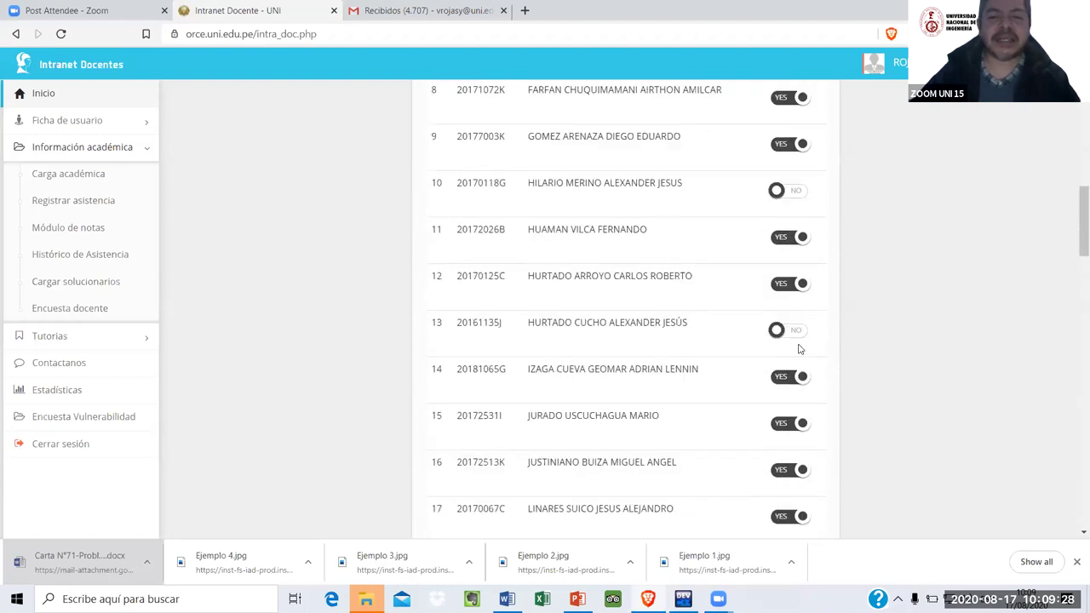
scroll(801, 348, up, 1)
scroll(800, 349, up, 4)
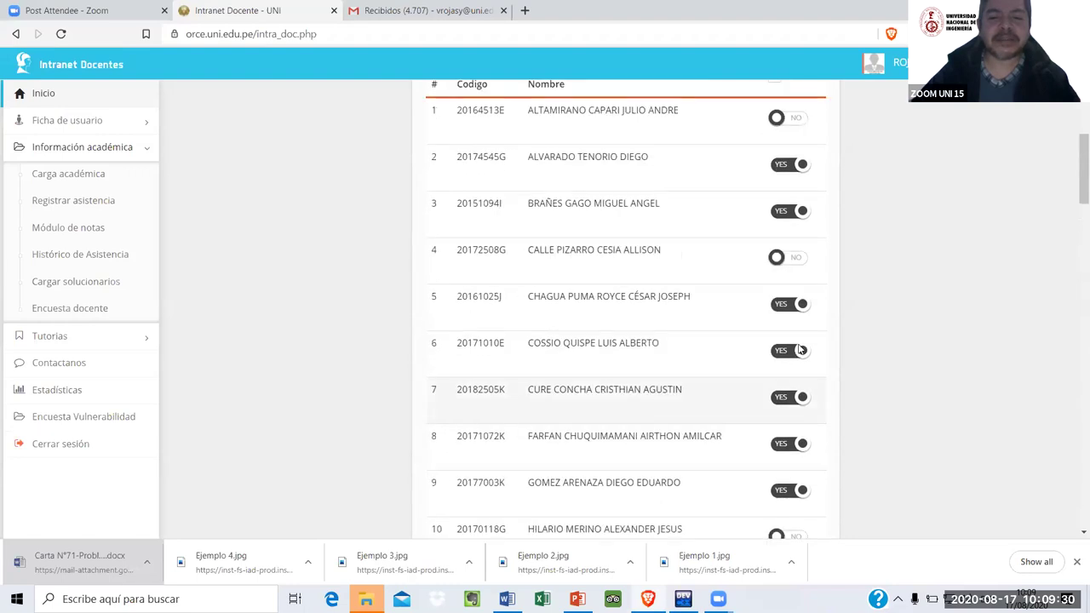
click(795, 269)
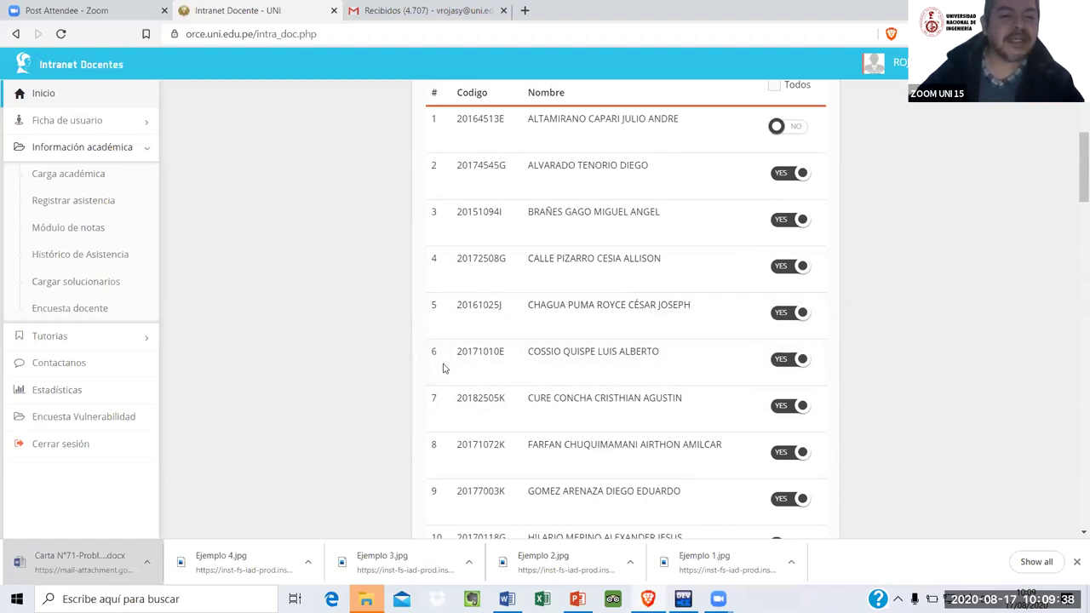
Step: Look through the class list again and set the attendance to YES for the student in row 18
scroll(699, 173, up, 3)
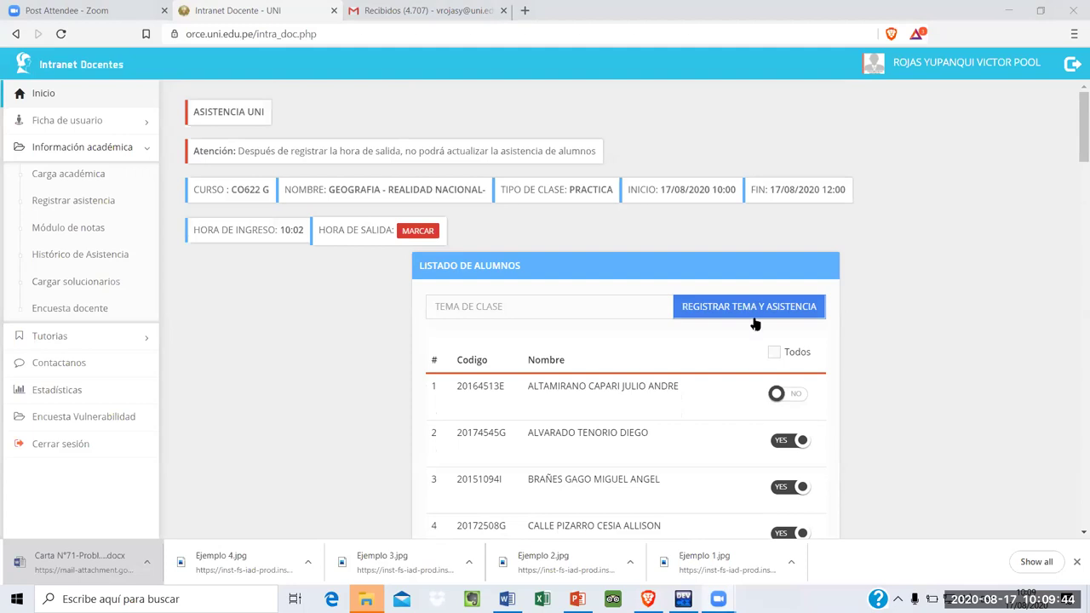
scroll(754, 323, down, 2)
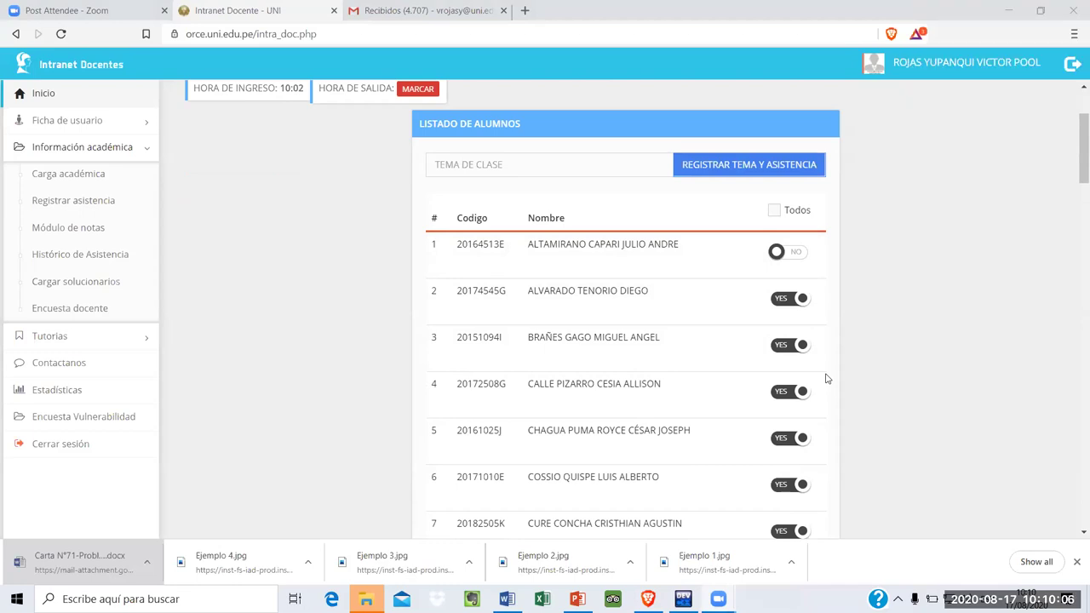
scroll(786, 326, down, 1)
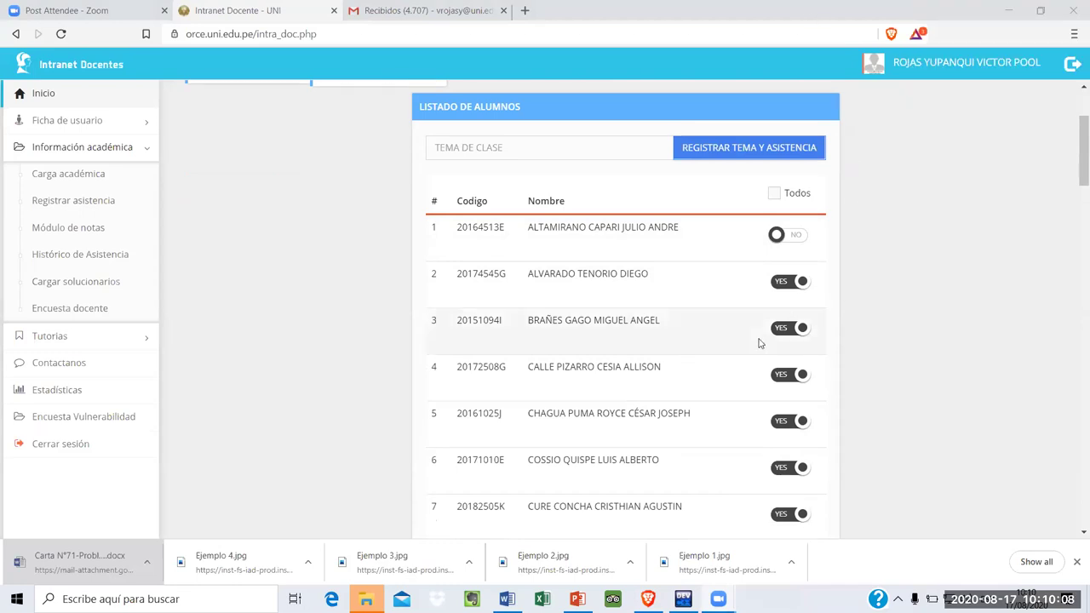
scroll(782, 338, down, 4)
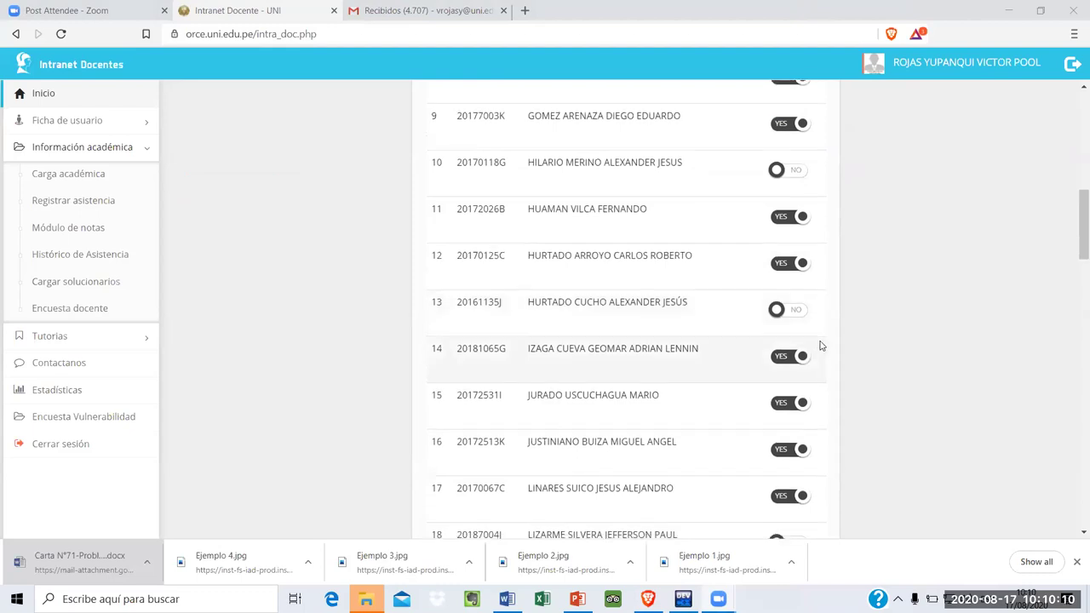
scroll(818, 350, down, 2)
click(808, 407)
Step: Return to the start of the class list and set the attendance to YES for the student in row 13
scroll(831, 368, up, 6)
scroll(831, 368, up, 3)
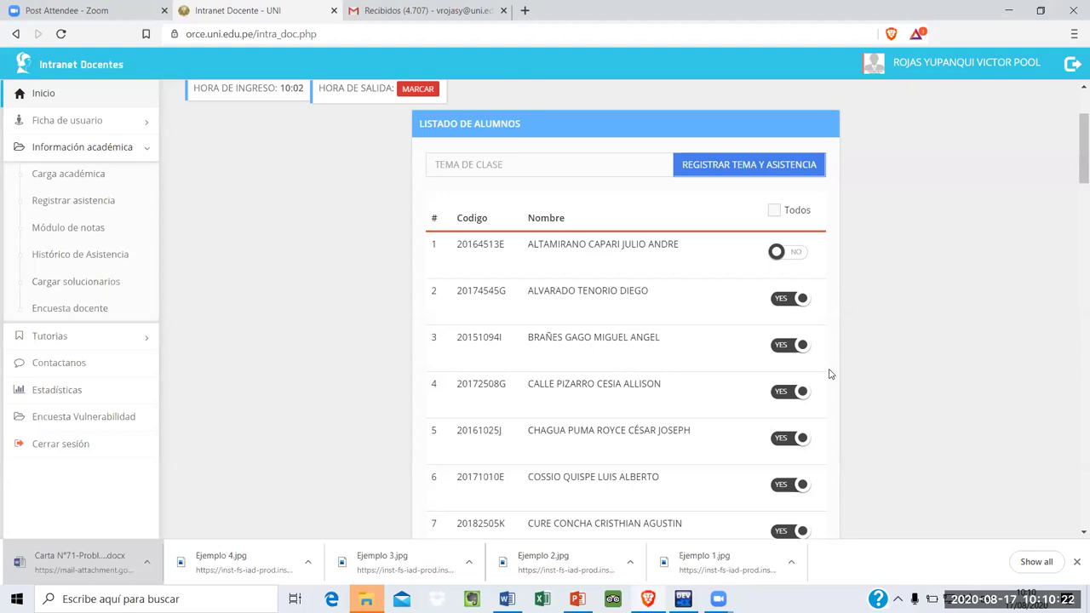
scroll(797, 400, down, 3)
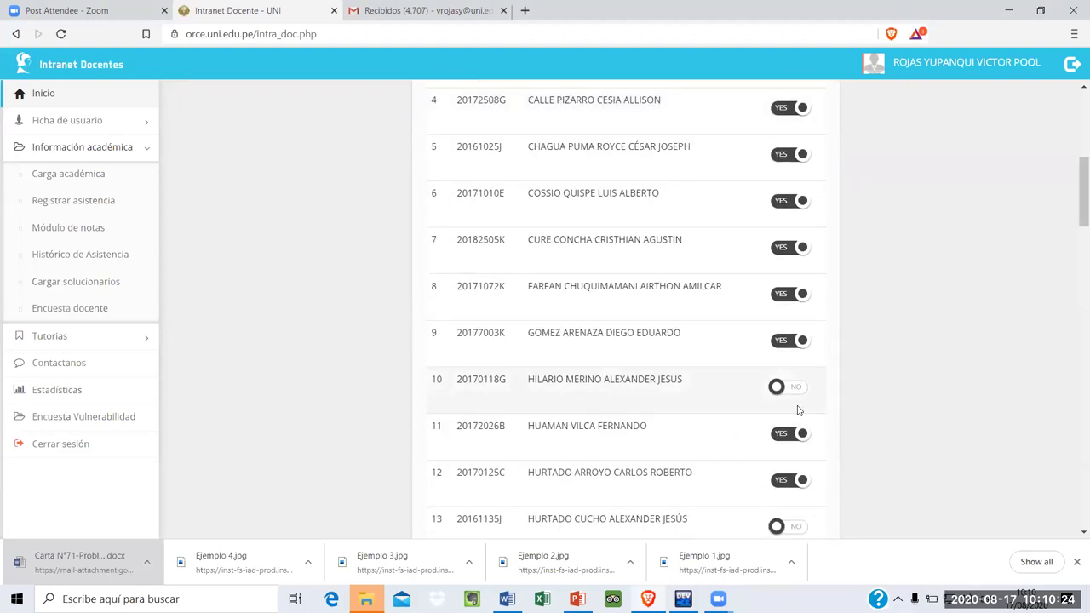
scroll(798, 409, down, 1)
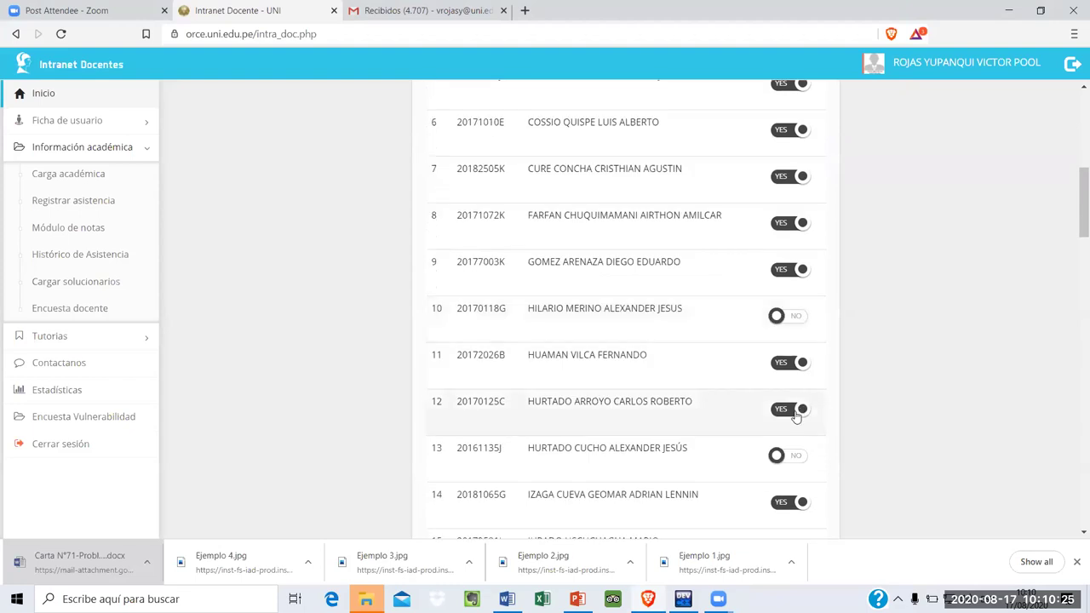
click(801, 457)
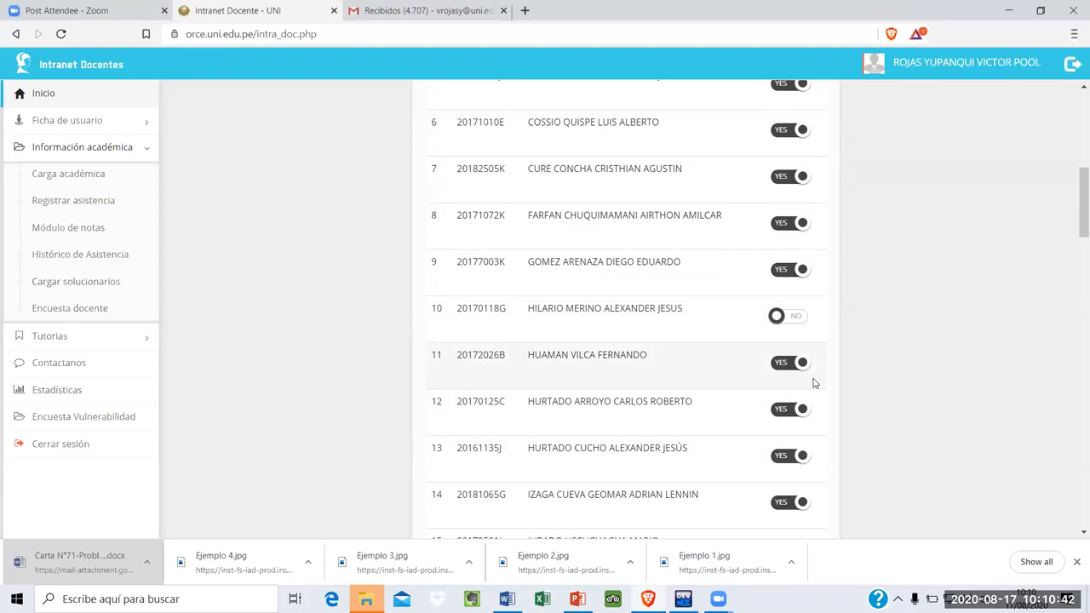
Step: Review the attendance marks from row 13 through the later rows, checking row 36, and return to row 1
scroll(816, 362, down, 9)
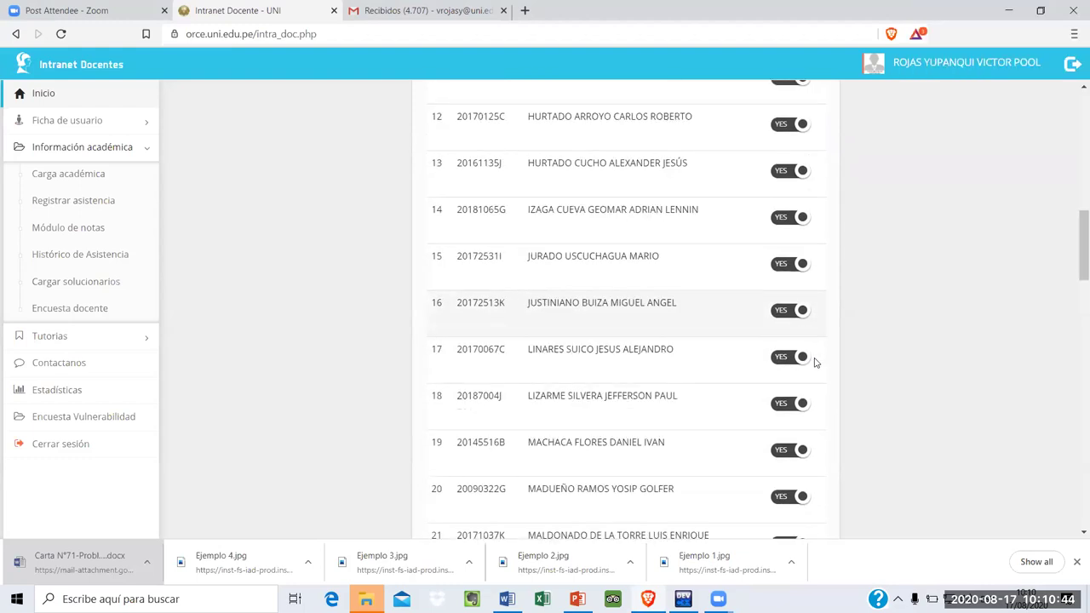
scroll(815, 362, down, 6)
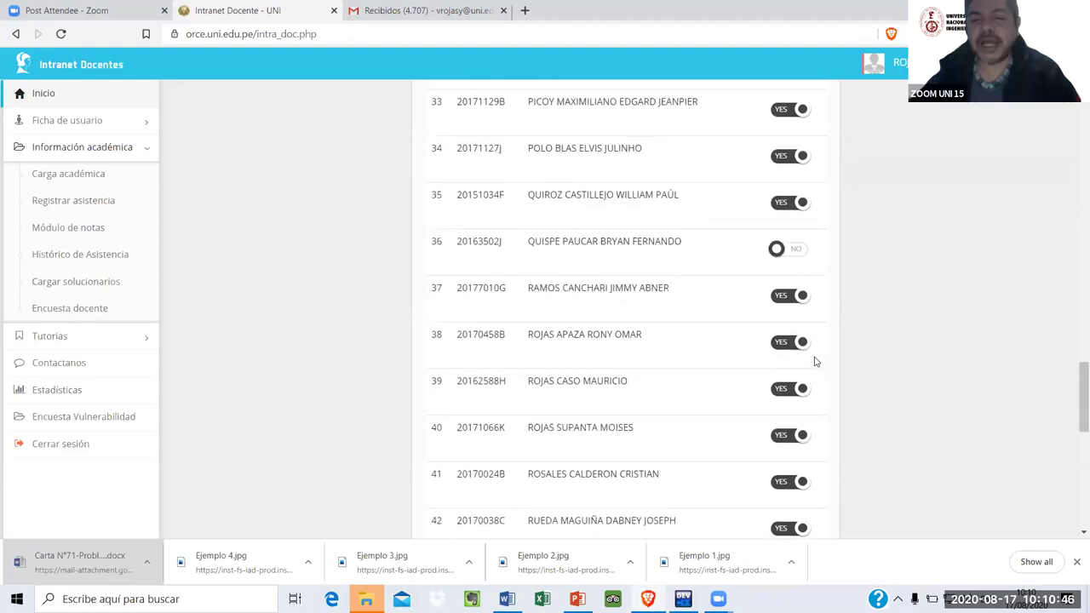
scroll(815, 362, up, 1)
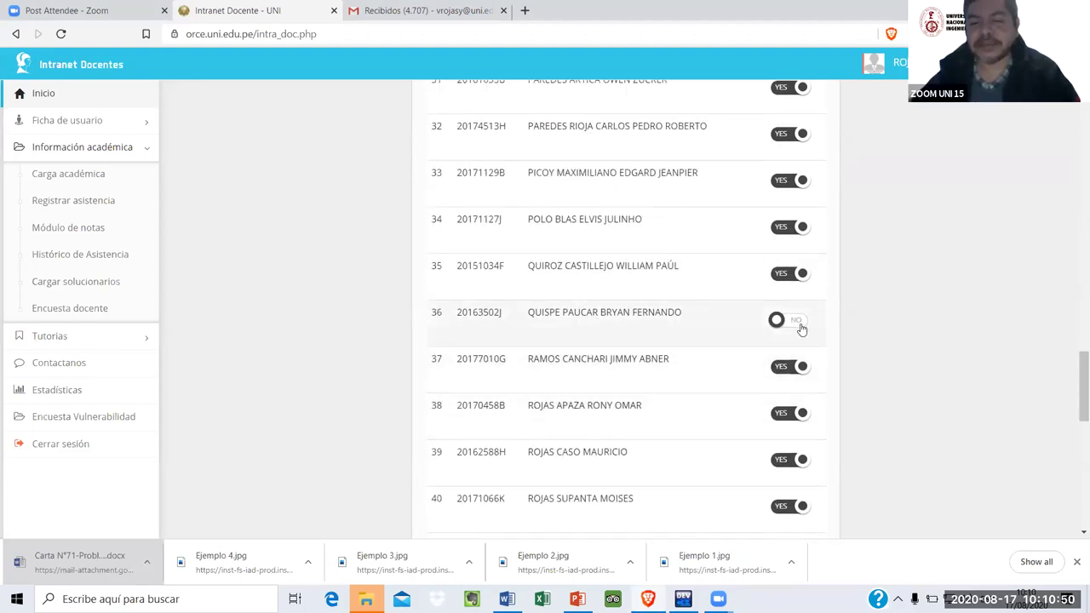
scroll(801, 329, down, 7)
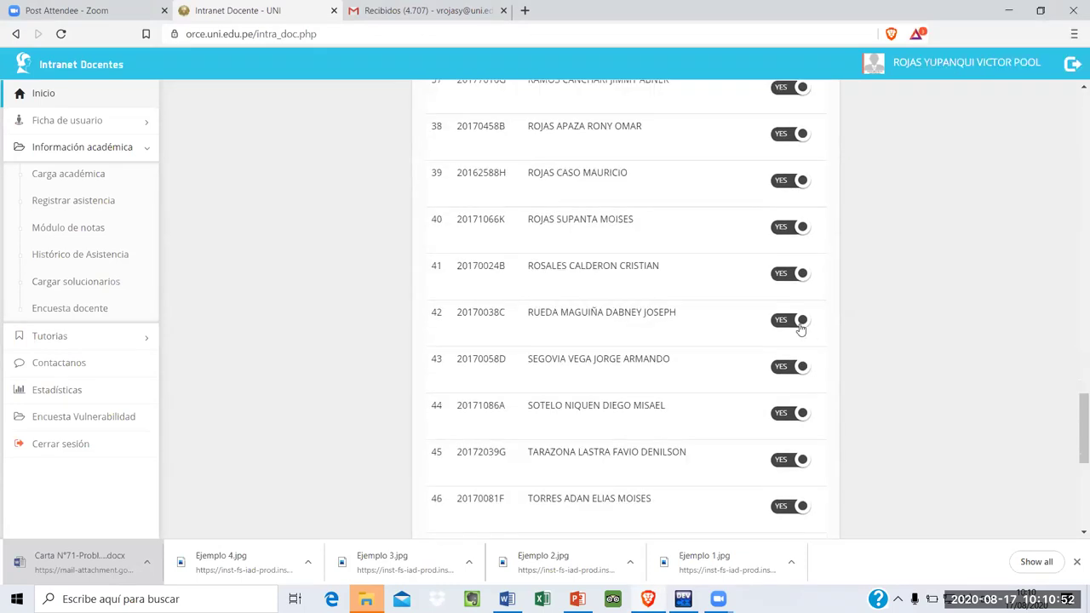
scroll(797, 332, up, 9)
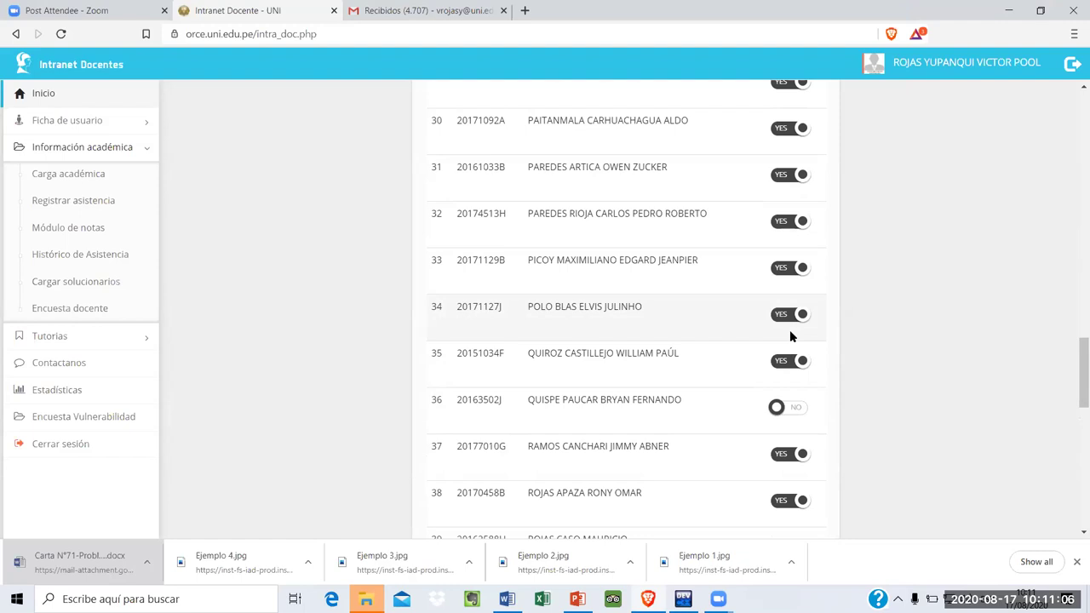
scroll(577, 309, up, 3)
scroll(577, 308, up, 6)
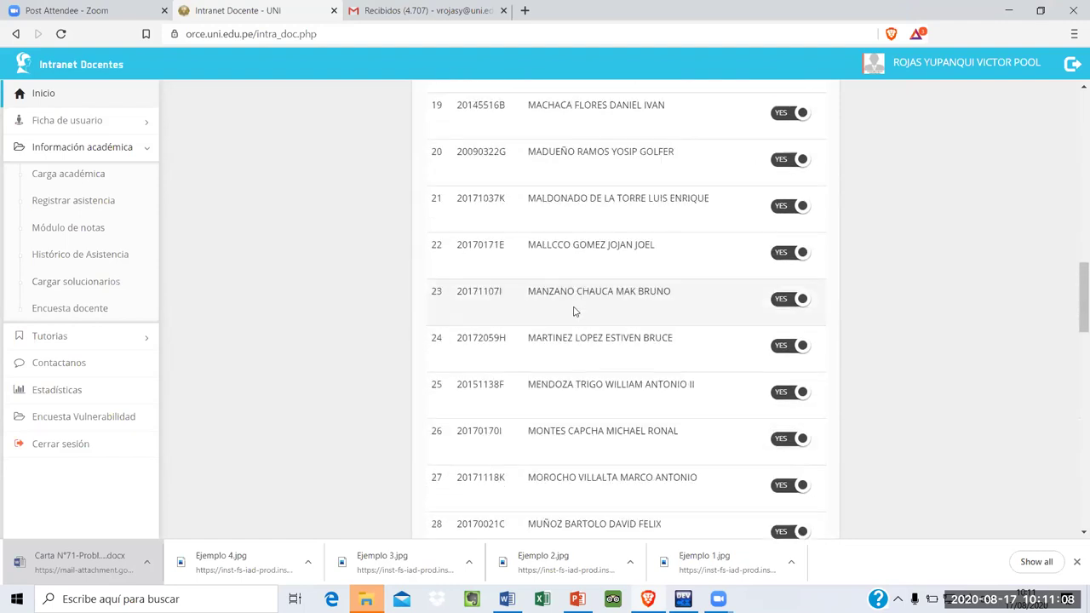
scroll(572, 311, up, 1)
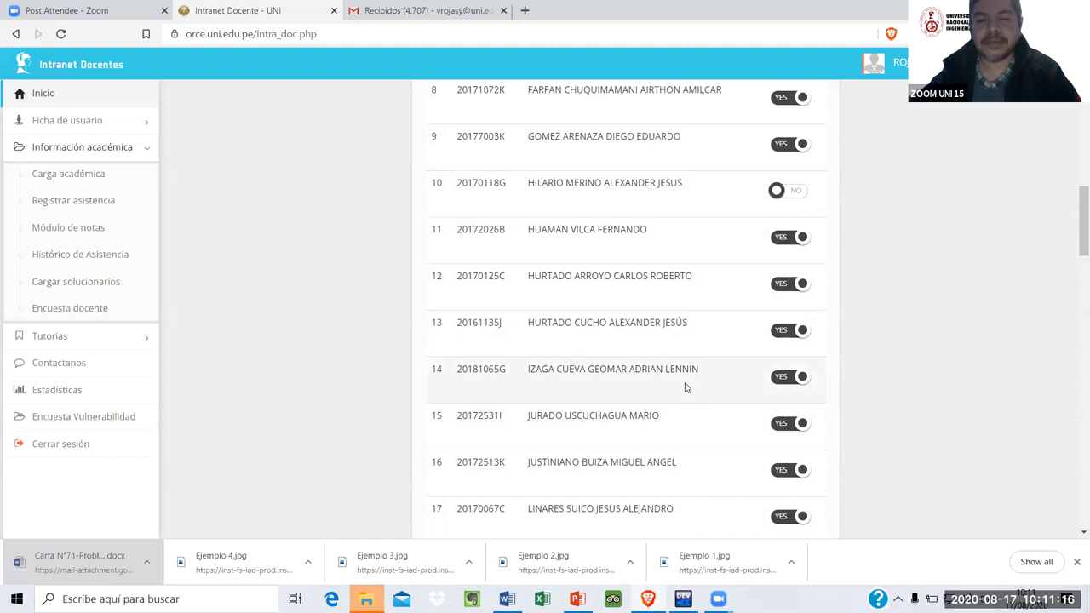
scroll(689, 373, up, 7)
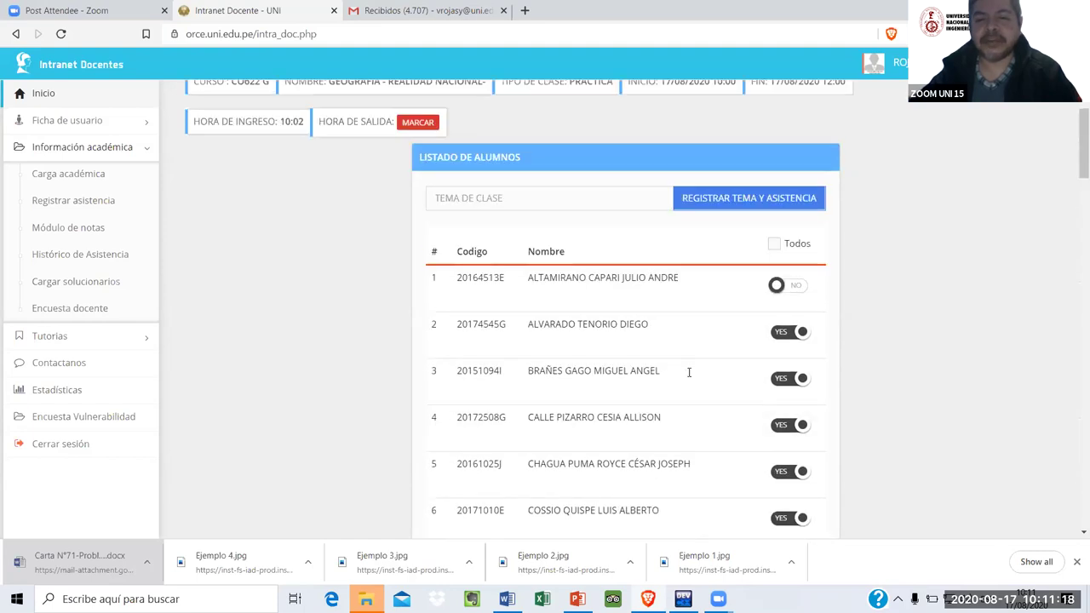
Step: Check the whole class list once more from row 1 through row 53 for students still marked NO
scroll(689, 372, down, 3)
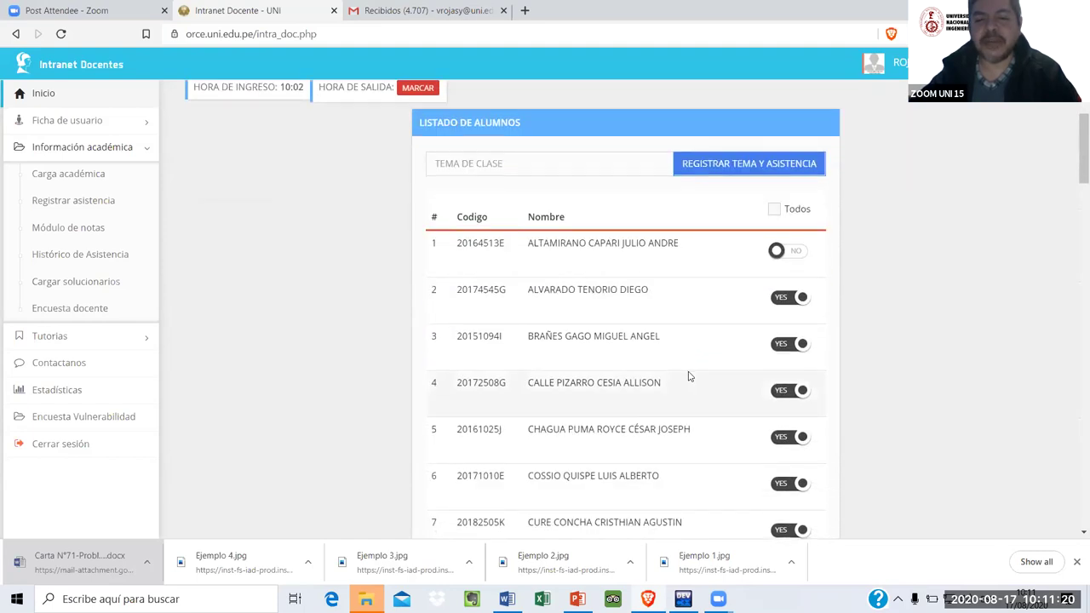
scroll(689, 375, down, 3)
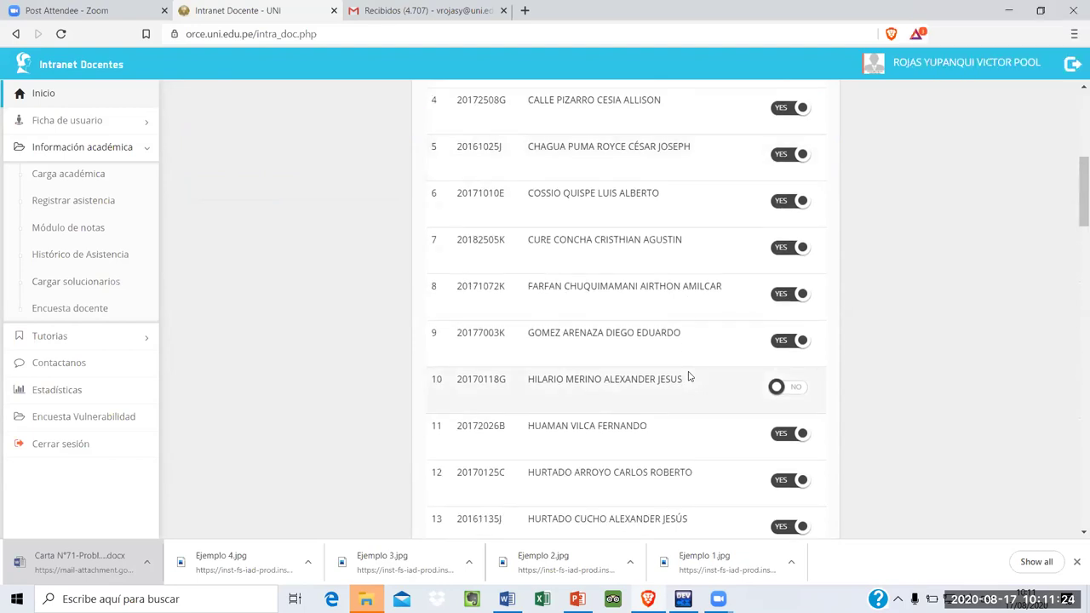
scroll(690, 375, down, 2)
scroll(689, 376, down, 9)
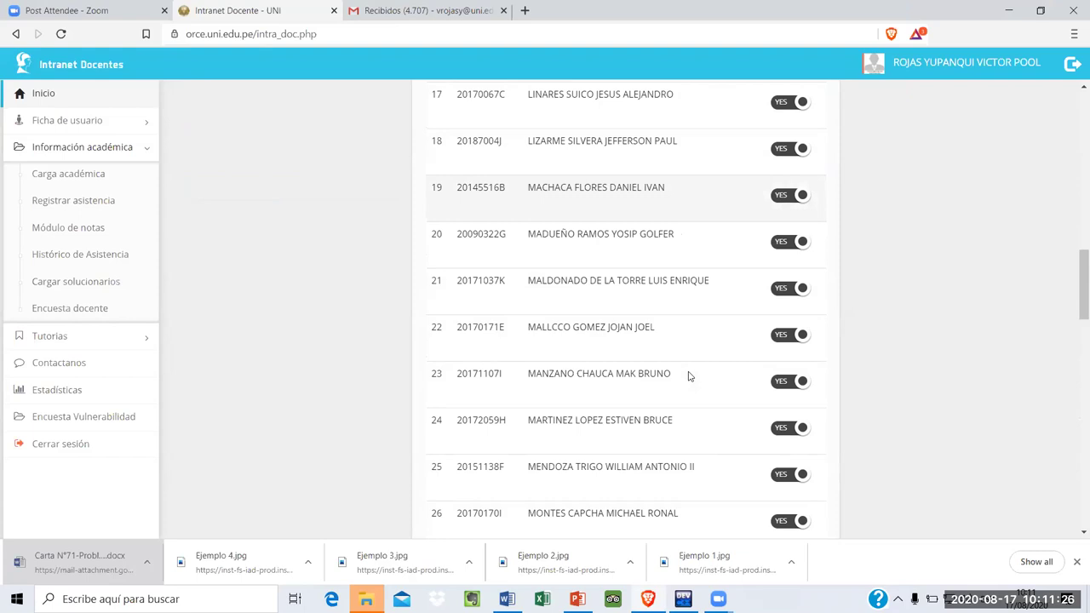
scroll(689, 376, down, 6)
click(689, 376)
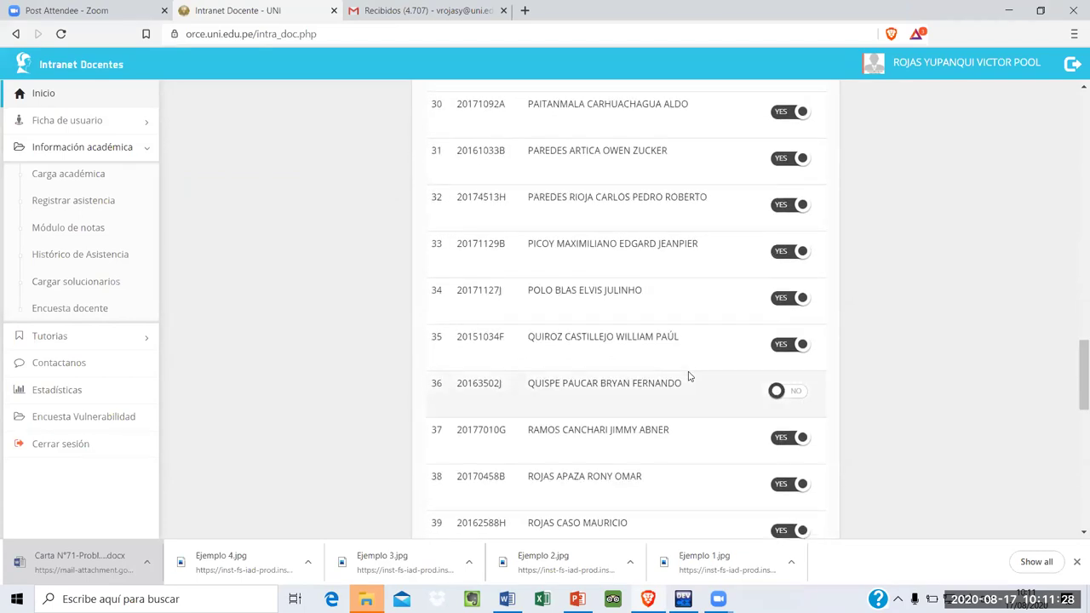
scroll(689, 375, down, 10)
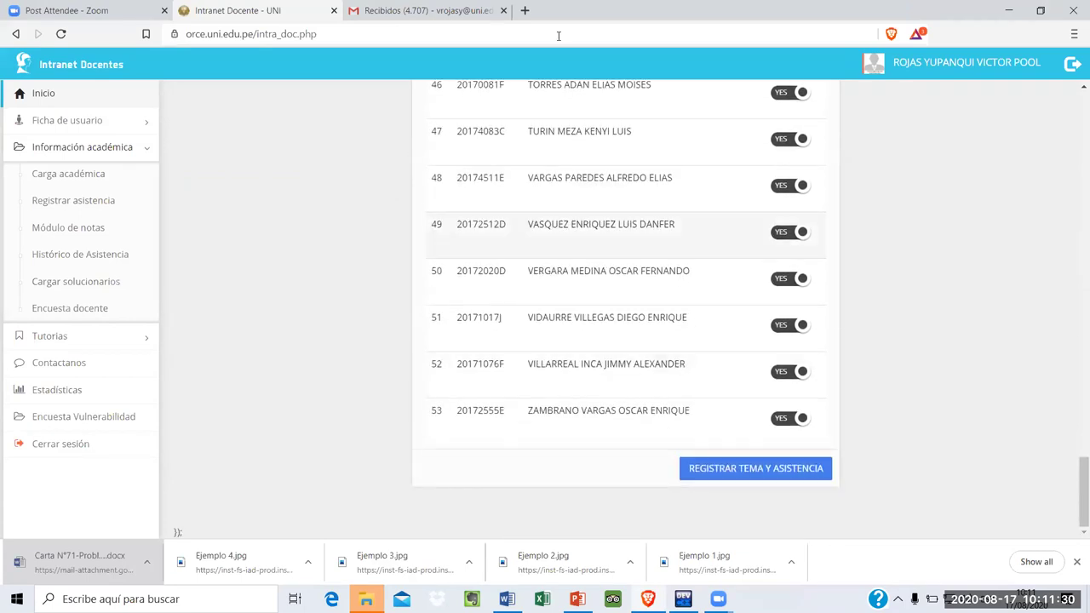
Step: Open google.com in a new browser tab and decline the Google Translate extension offer
click(524, 11)
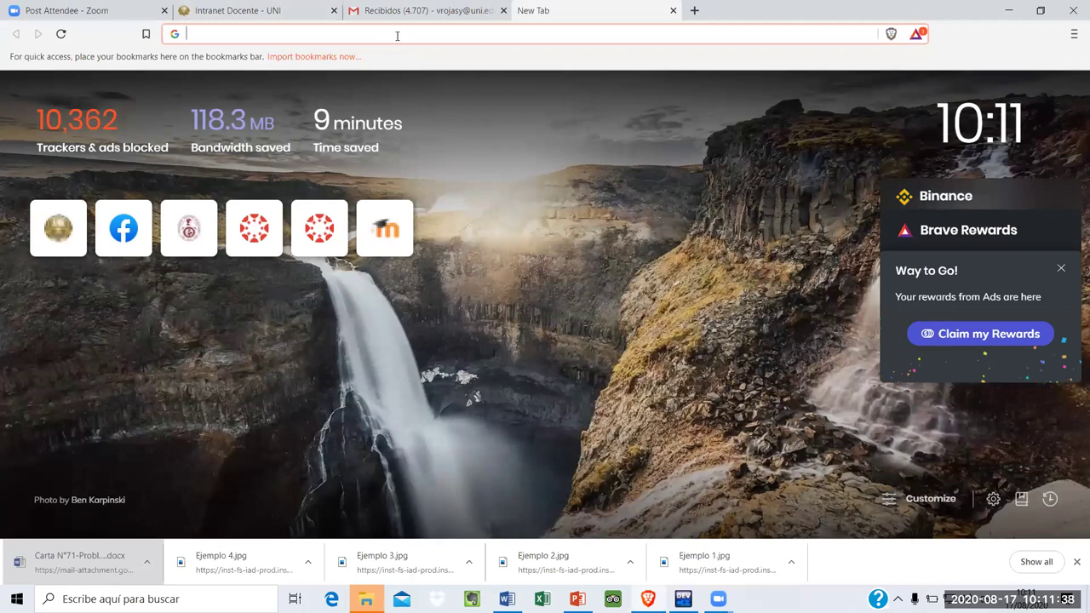
text(google.com)
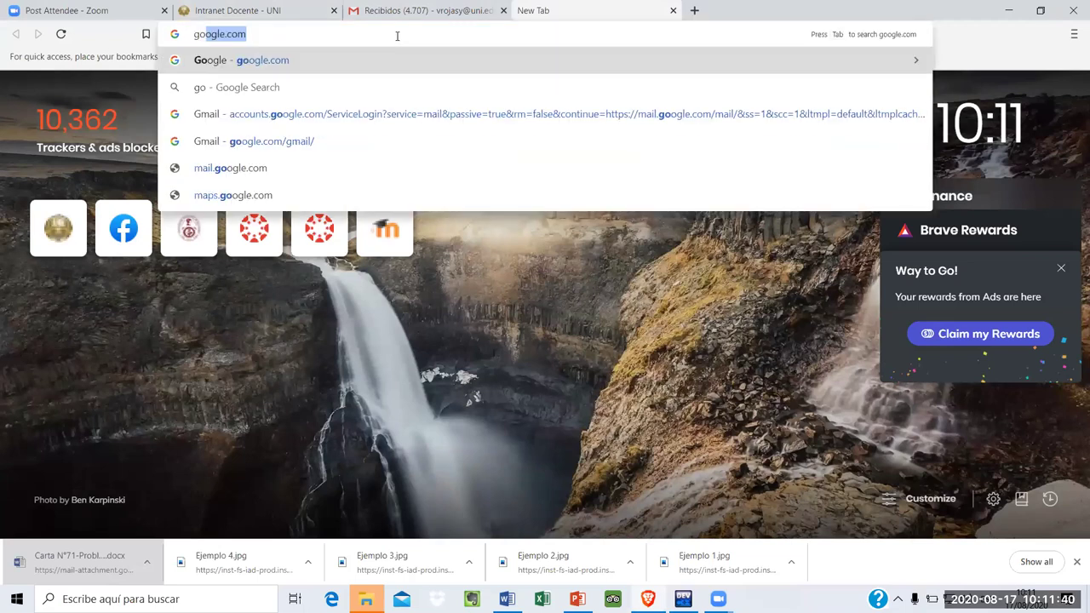
key(Return)
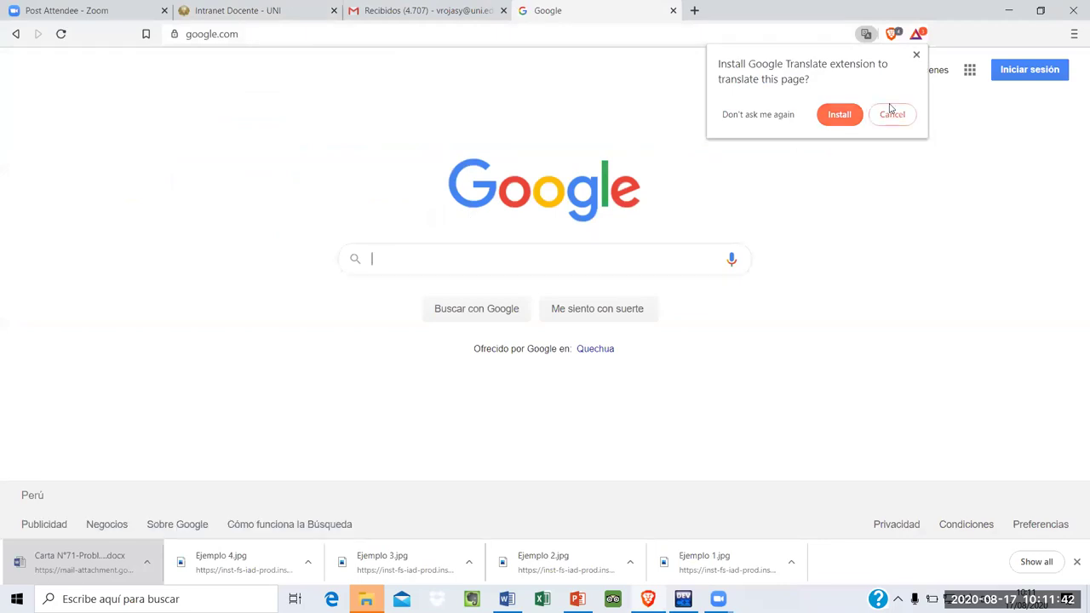
click(891, 115)
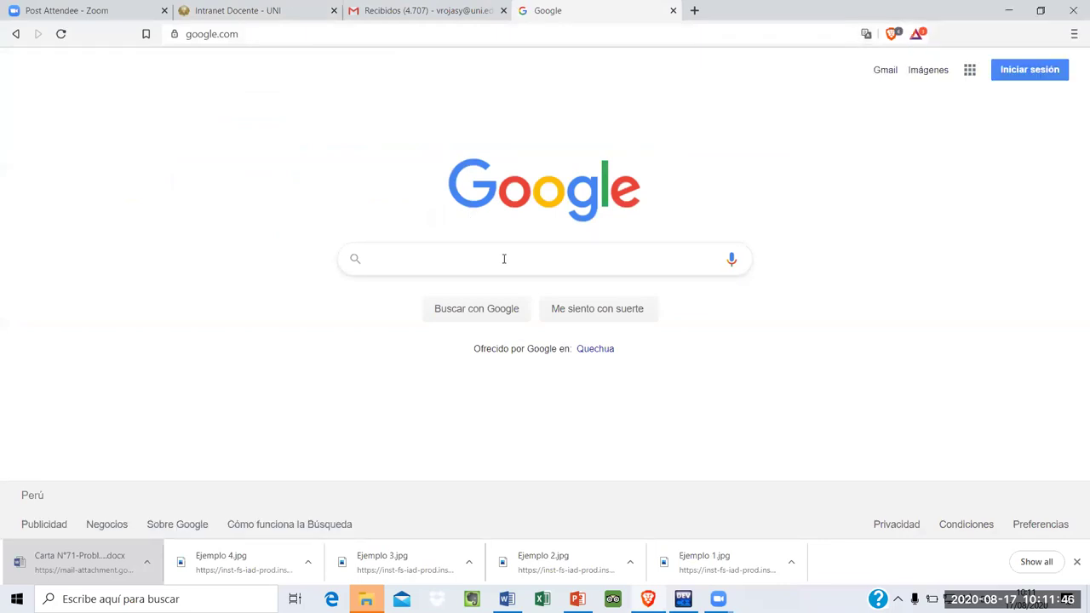
Step: Search Google for "ruleta 10 numeros" and open the Wordwall result "Ruleta 1-10 - Rueda del azar"
text(r)
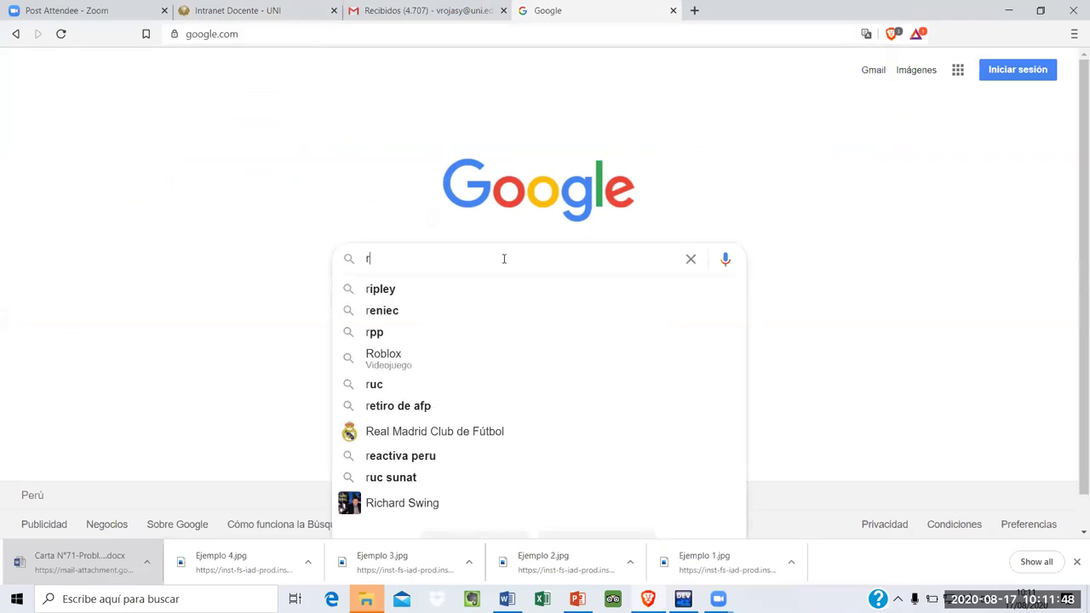
text(uleta)
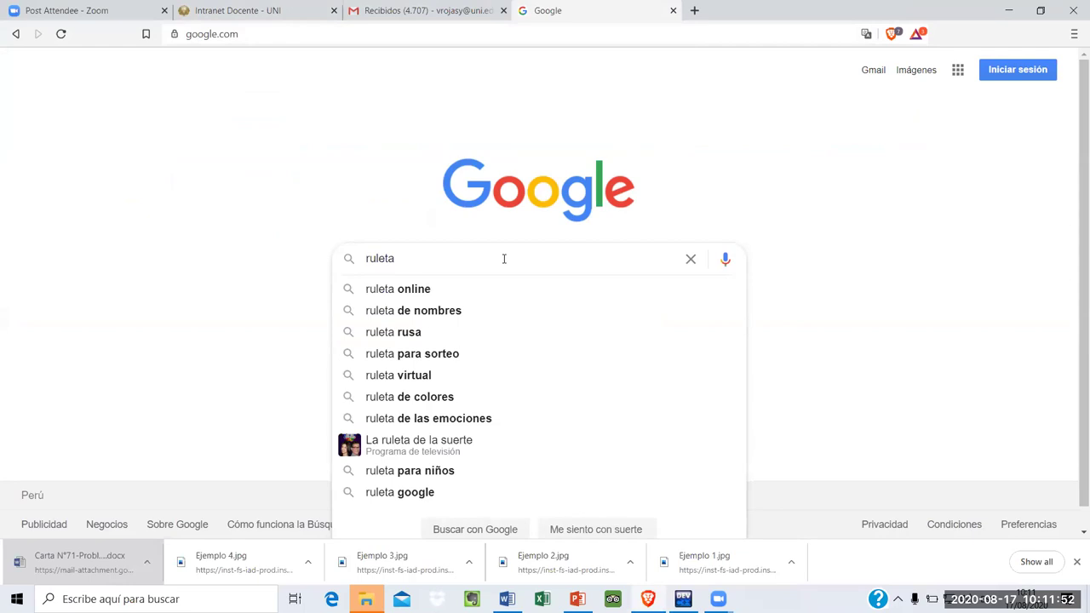
text( 10)
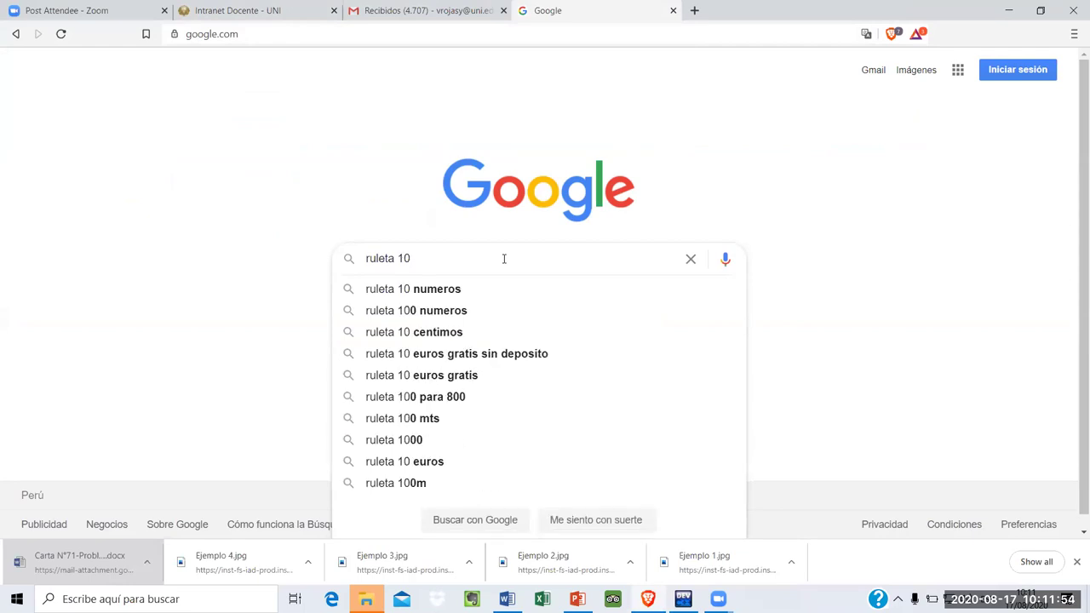
click(461, 294)
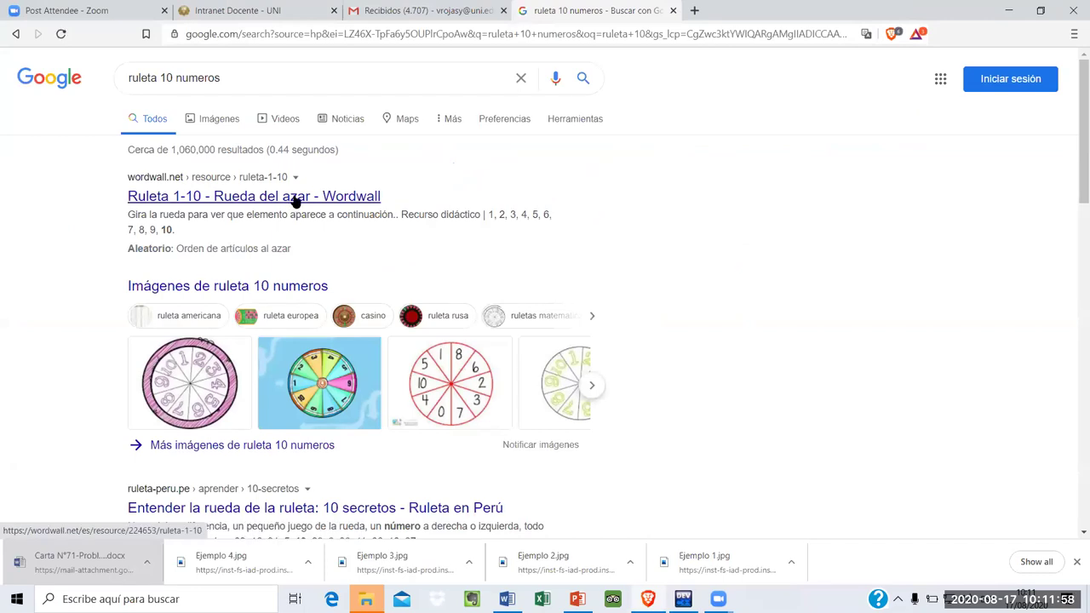
click(296, 200)
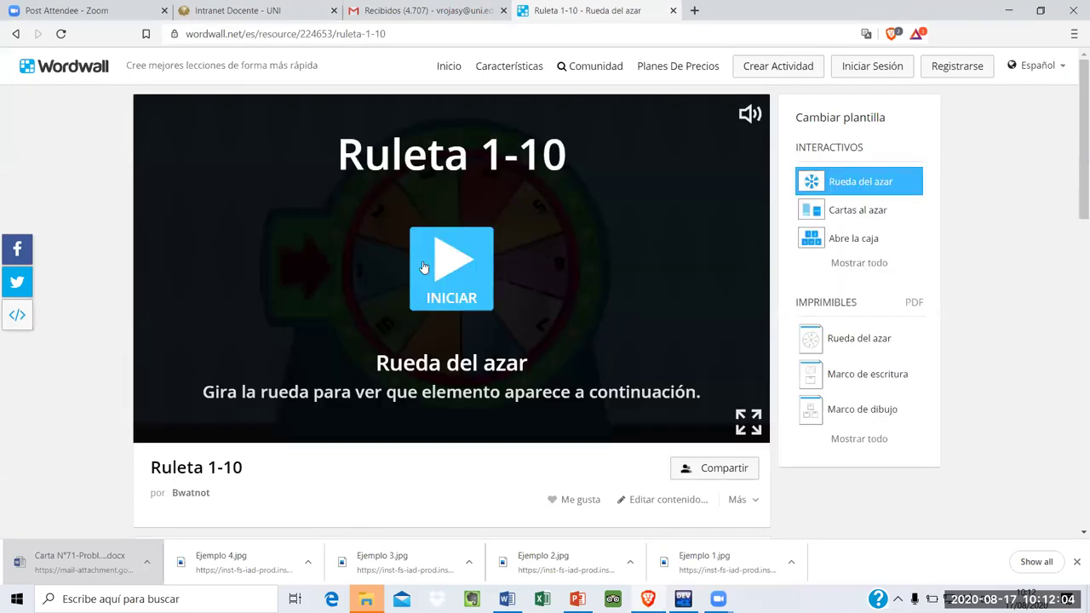
Step: Start and spin the Ruleta 1-10 wheel, then eliminate the number it draws
click(475, 290)
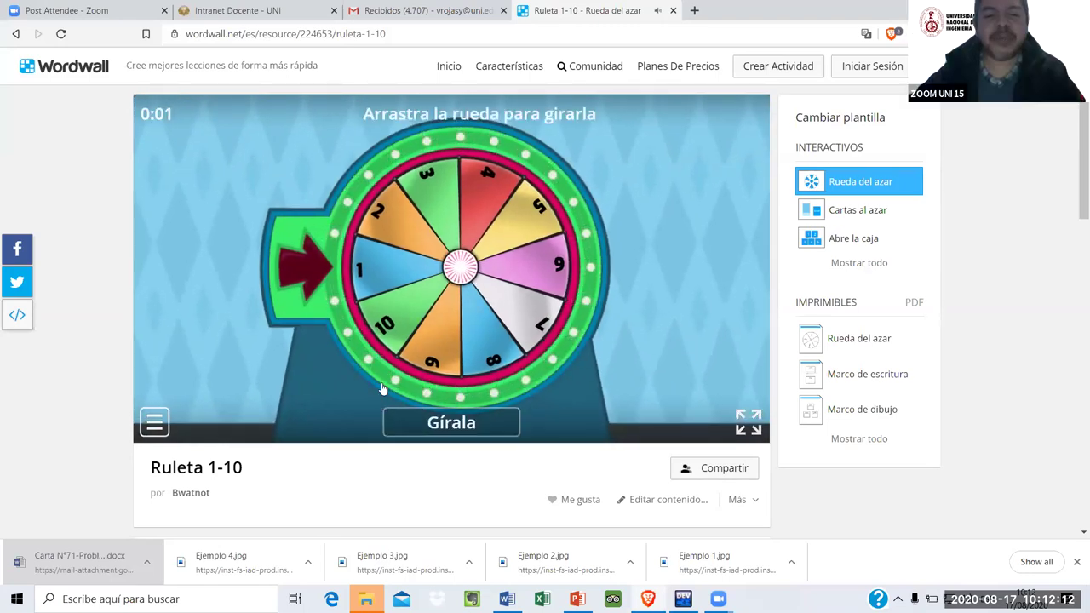
click(449, 426)
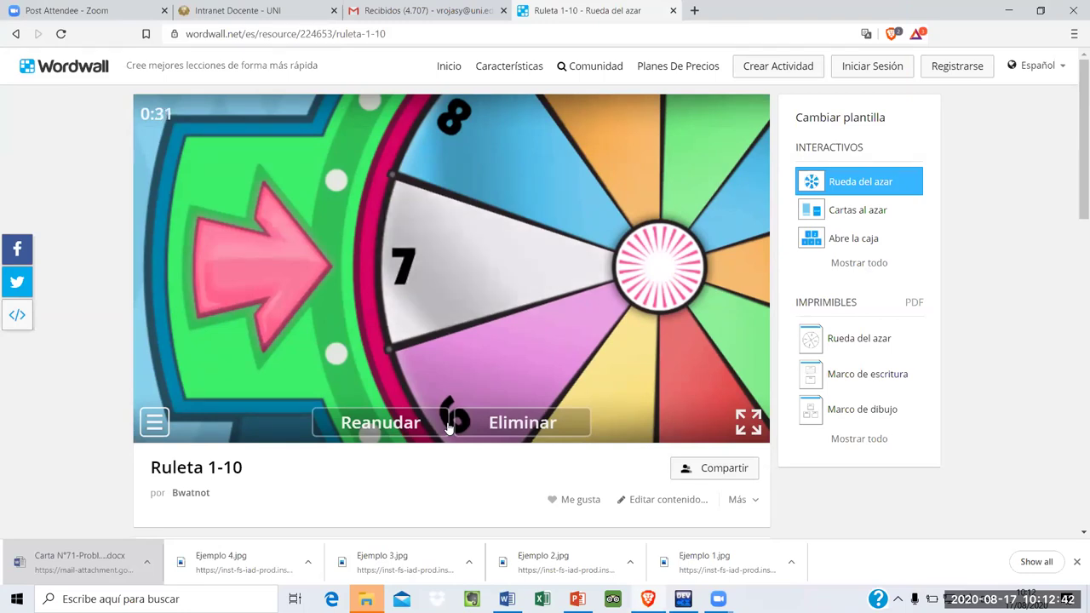
click(493, 426)
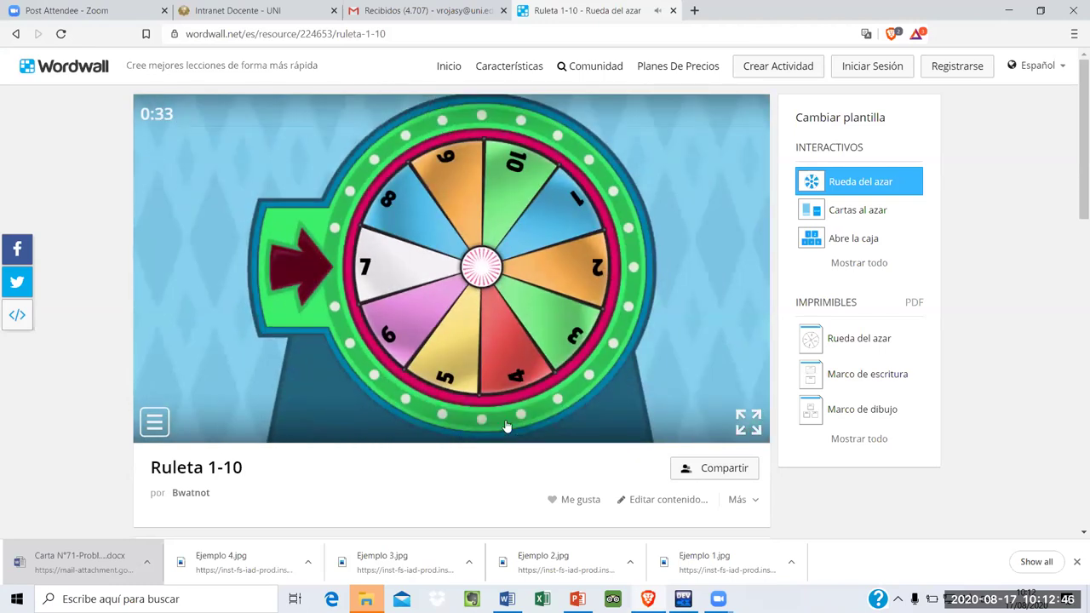